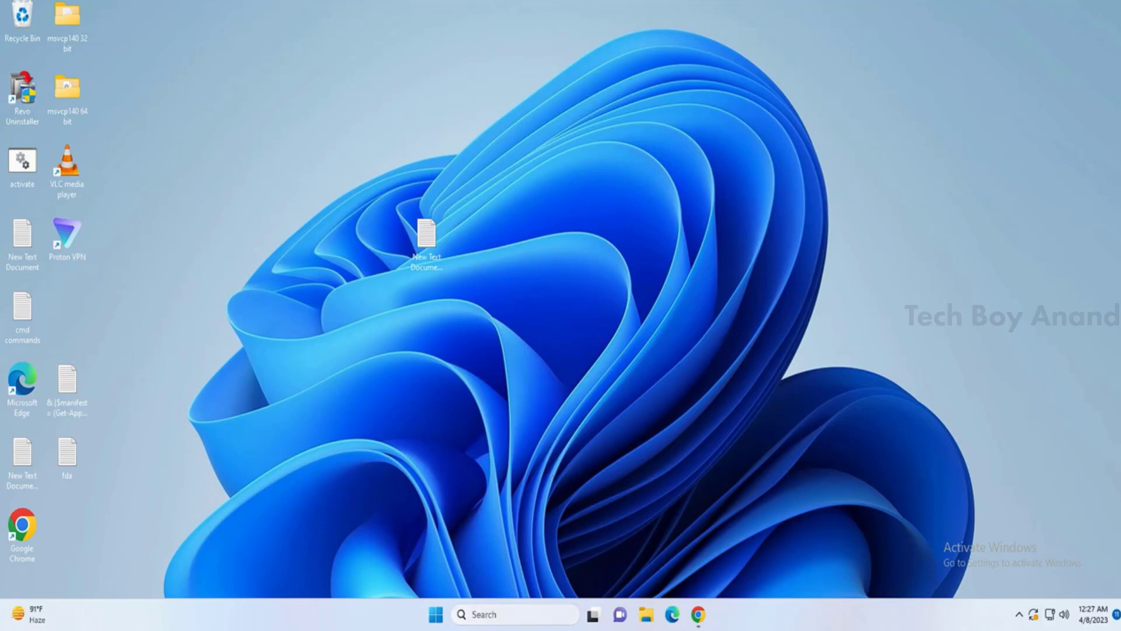
Search 'windows sec' and bring up the options for the Windows Security best match
click(514, 615)
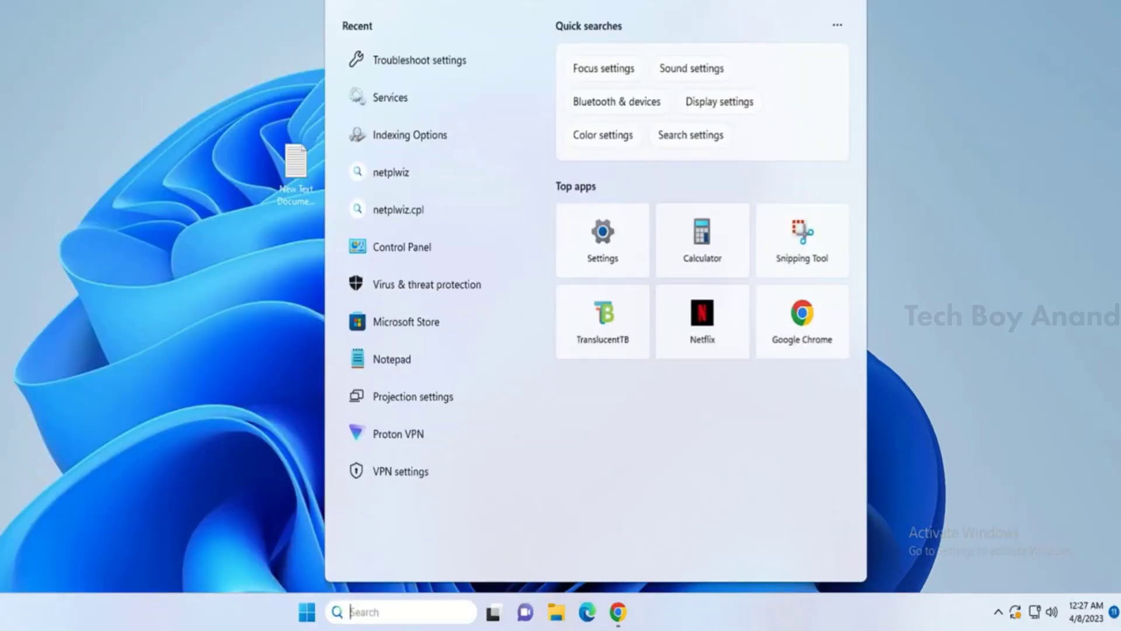
text(windows)
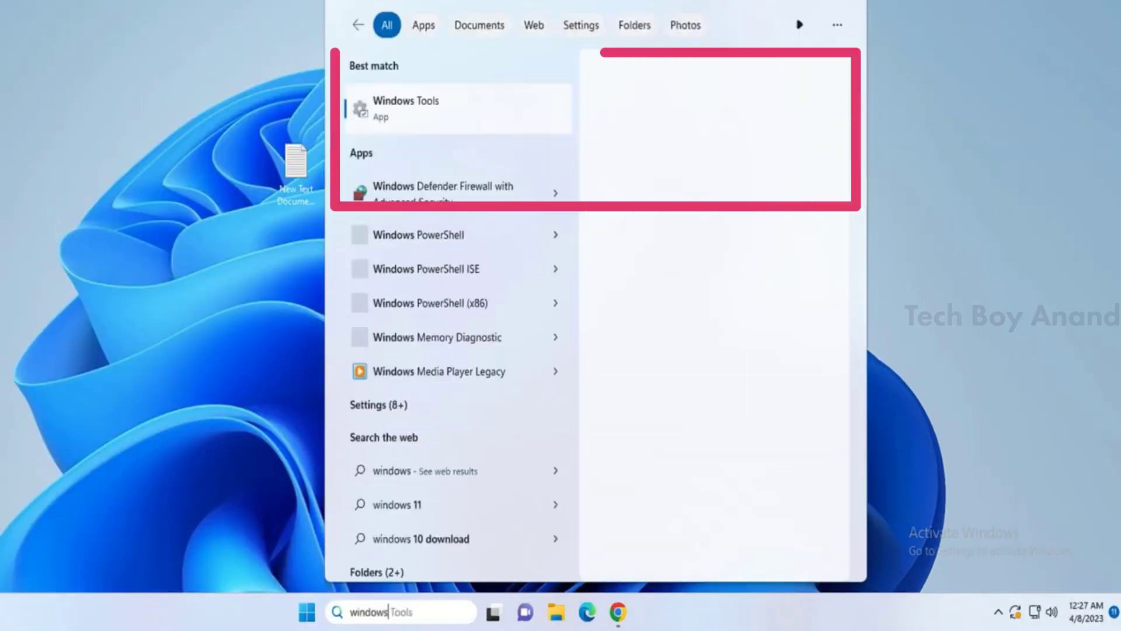
text( sec)
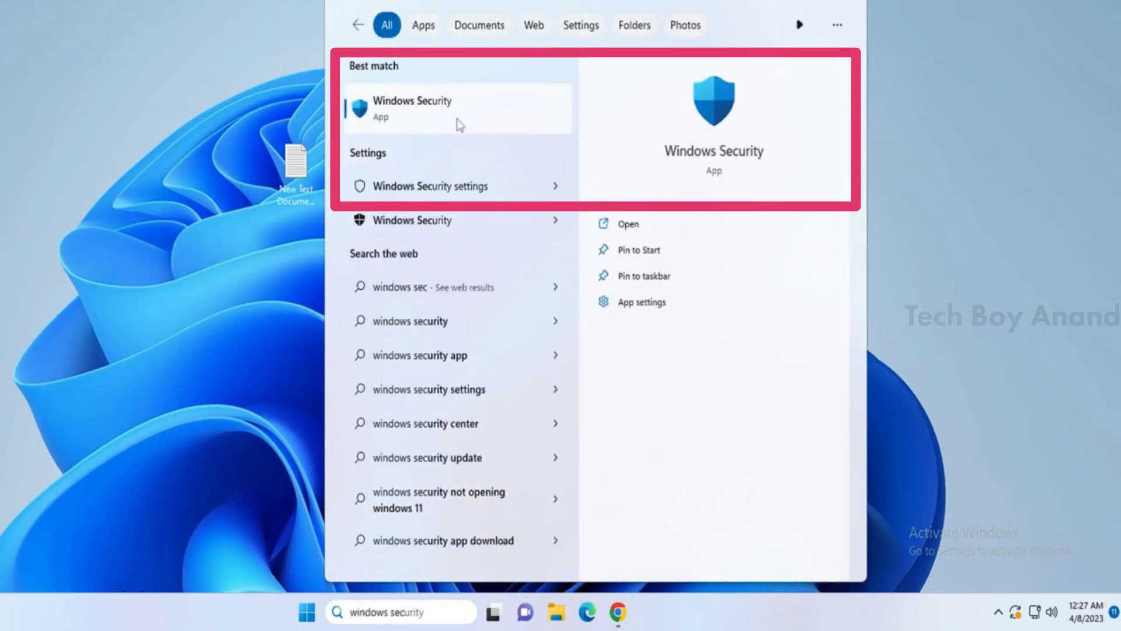
right_click(427, 111)
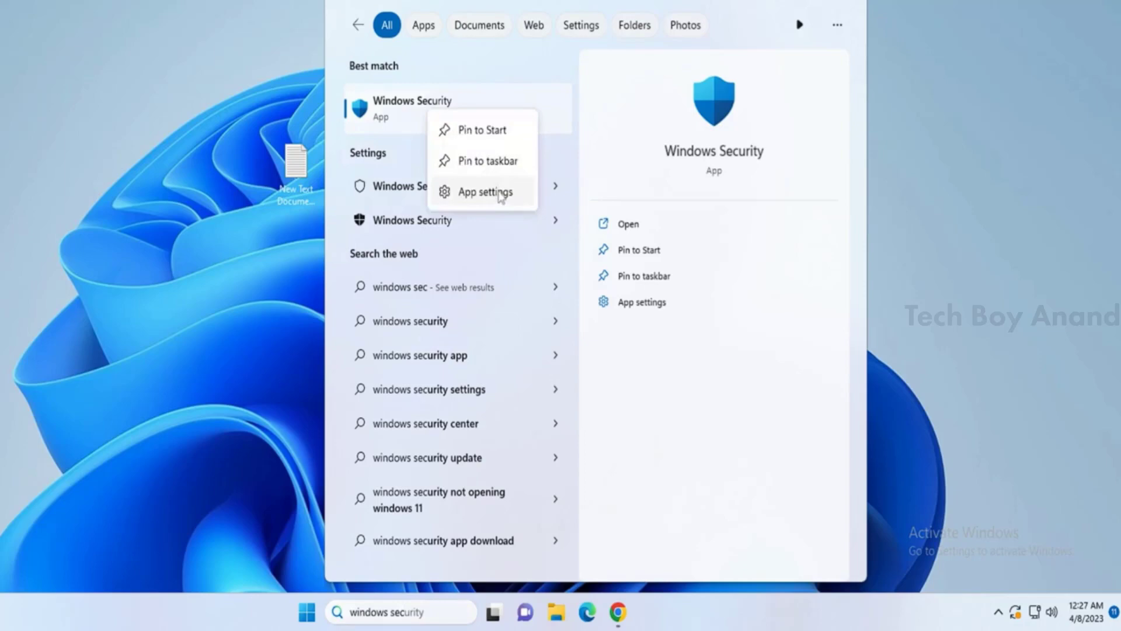
From App settings, repair the Windows Security app, then reset it and confirm the reset
click(500, 193)
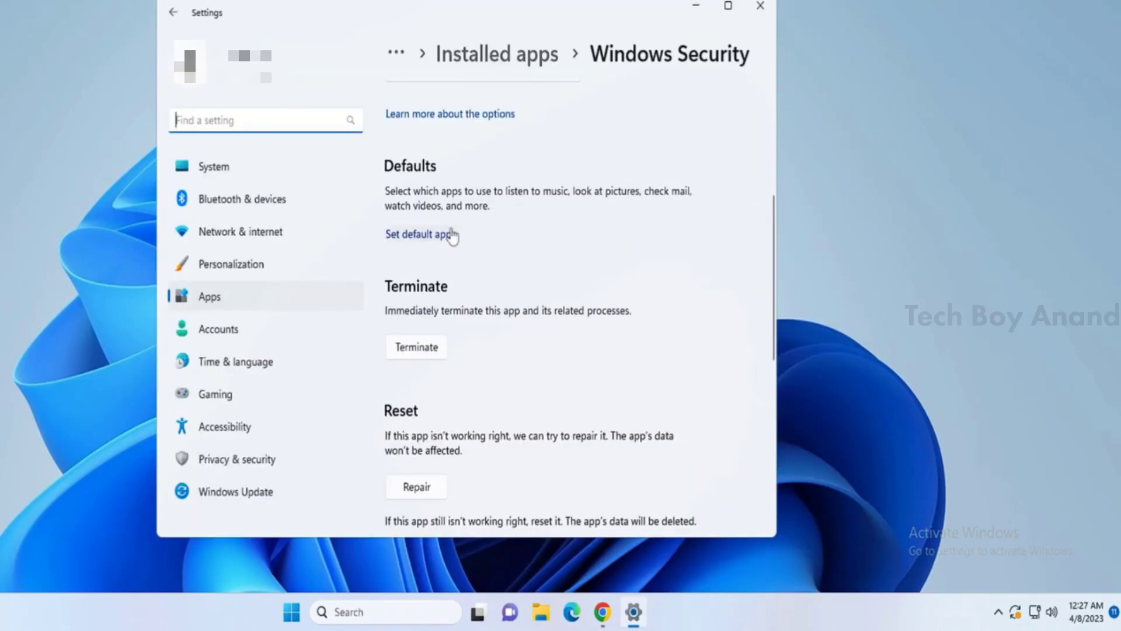
scroll(453, 236, down, 5)
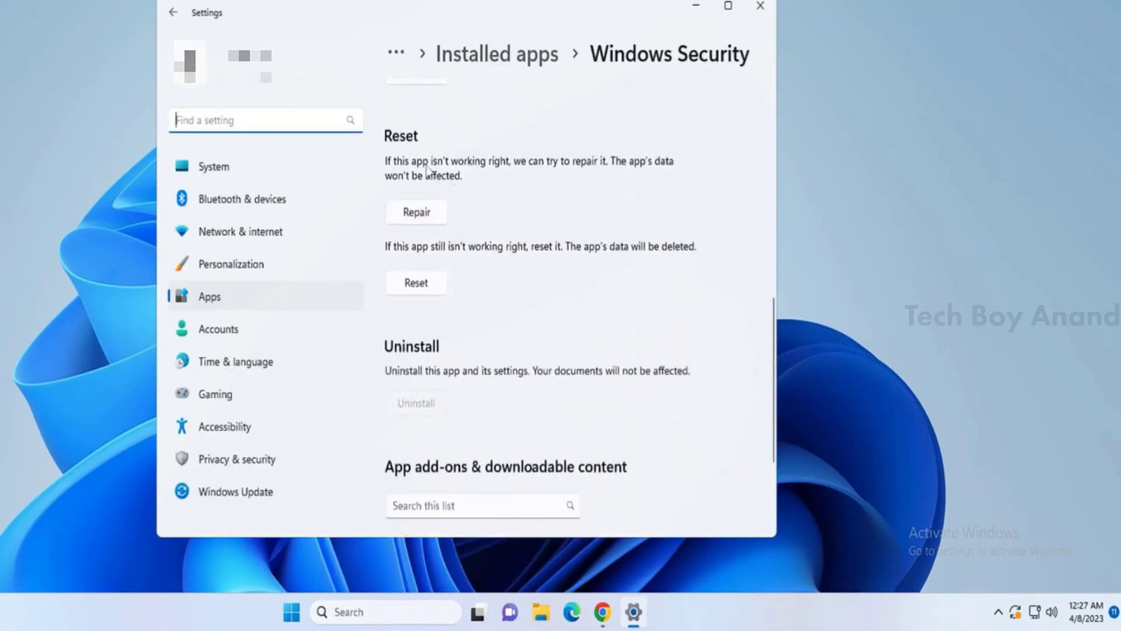
click(415, 214)
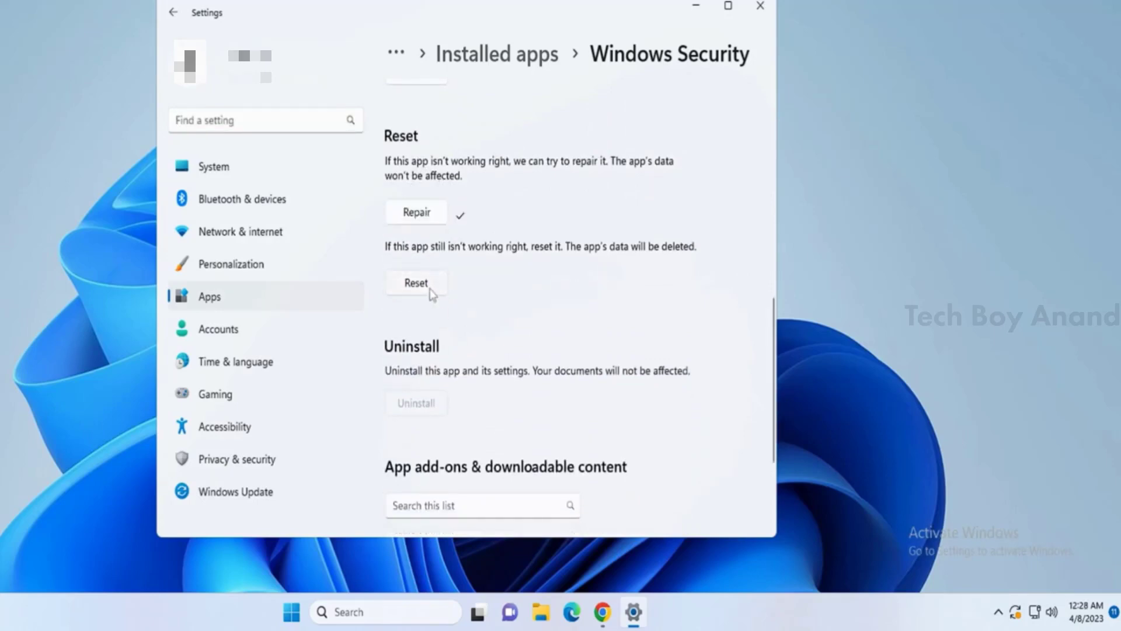
click(429, 286)
click(475, 238)
Close Settings, then show wscsvc.reg.zip and wscsvc64.zip selected in the Downloads folder
click(759, 16)
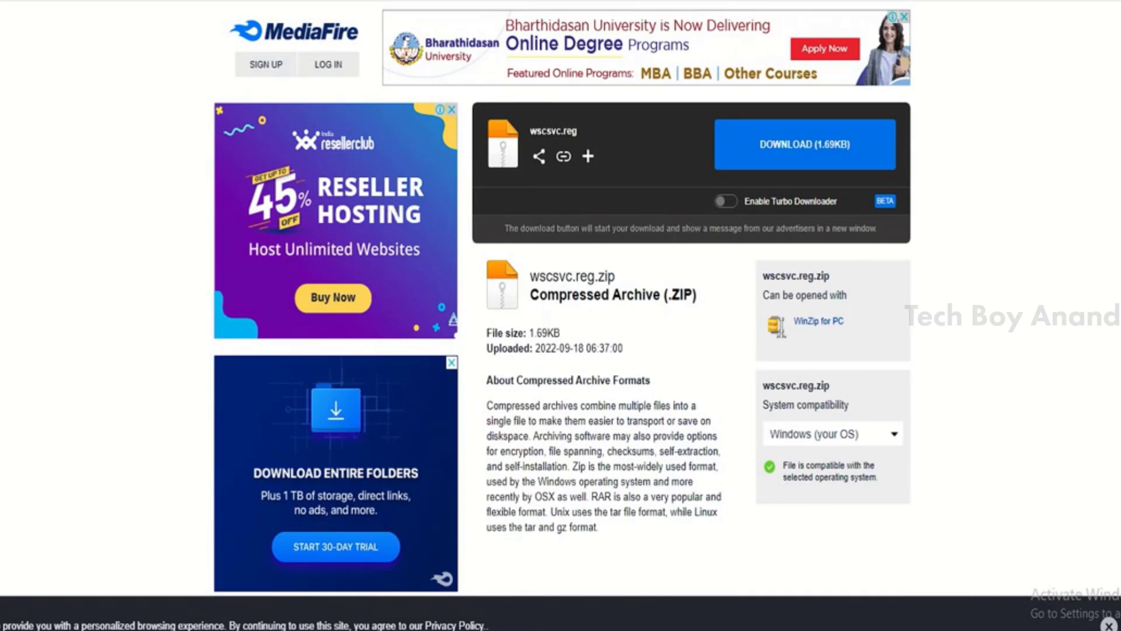
scroll(607, 288, down, 1)
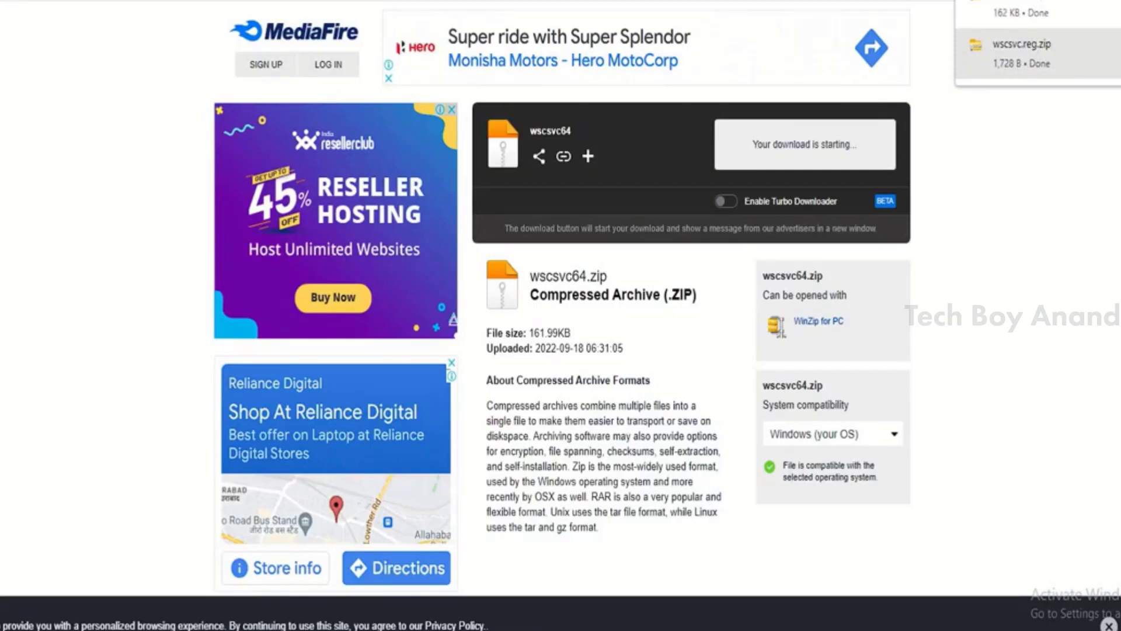
click(1067, 89)
ctrl+click(382, 269)
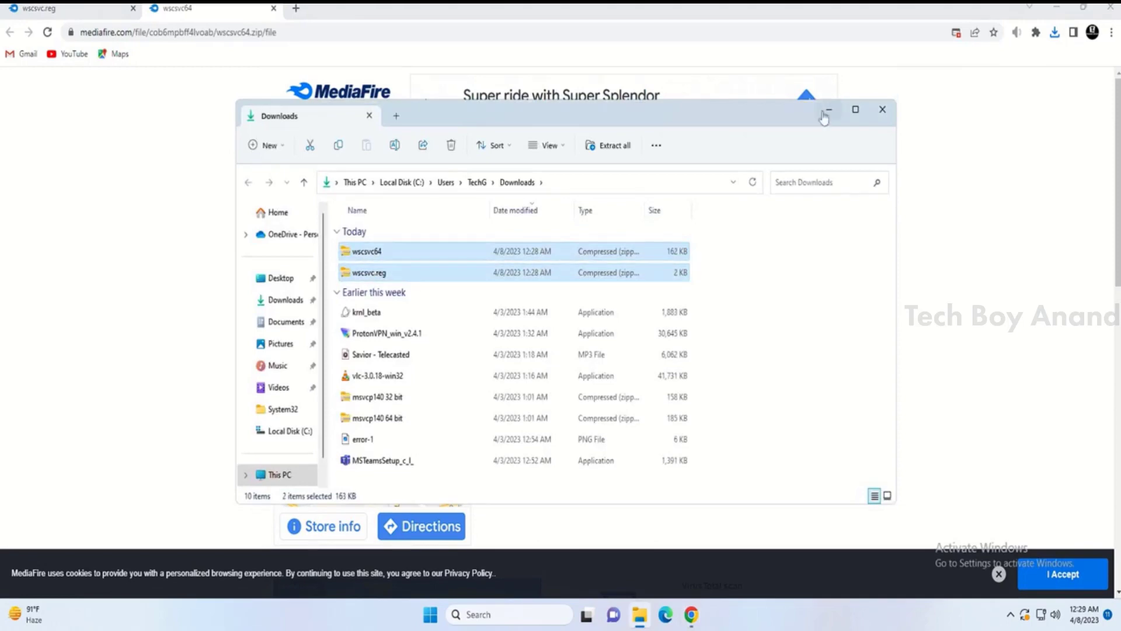
Minimise Explorer and Chrome, paste both zip files onto the desktop and drag them to its centre
click(829, 110)
click(1060, 9)
click(1053, 8)
right_click(521, 119)
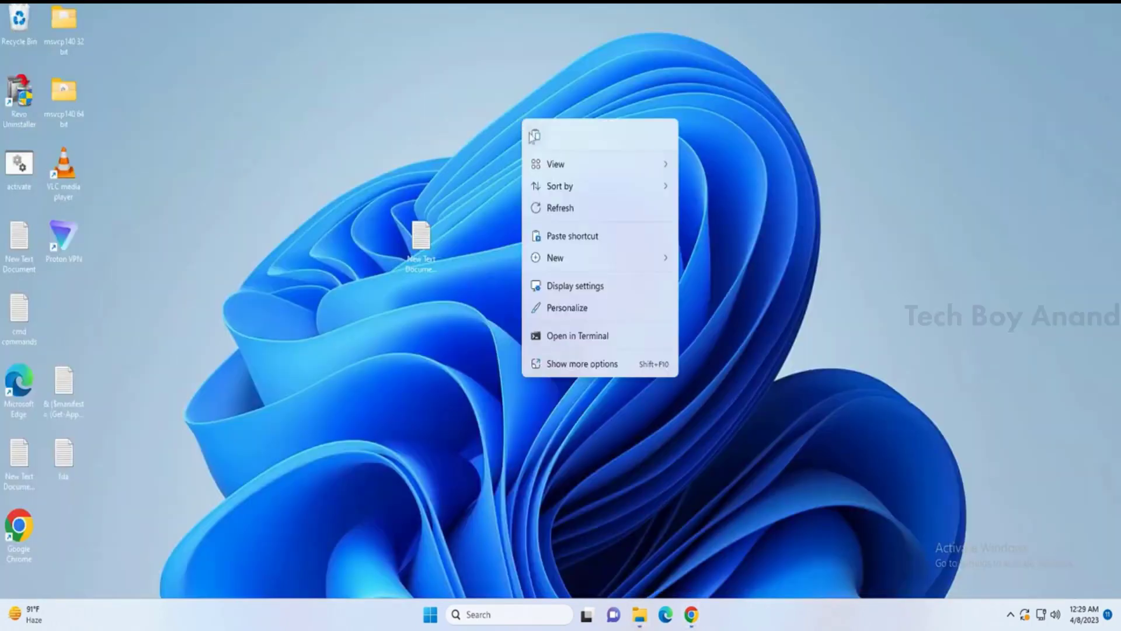
click(537, 135)
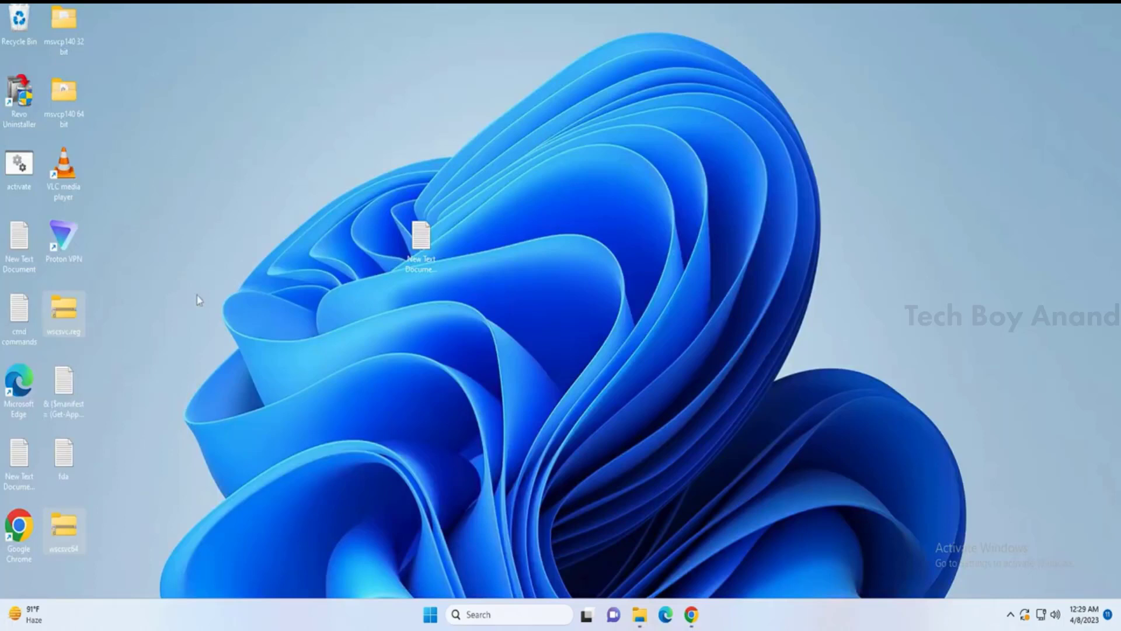
drag(69, 319, 390, 366)
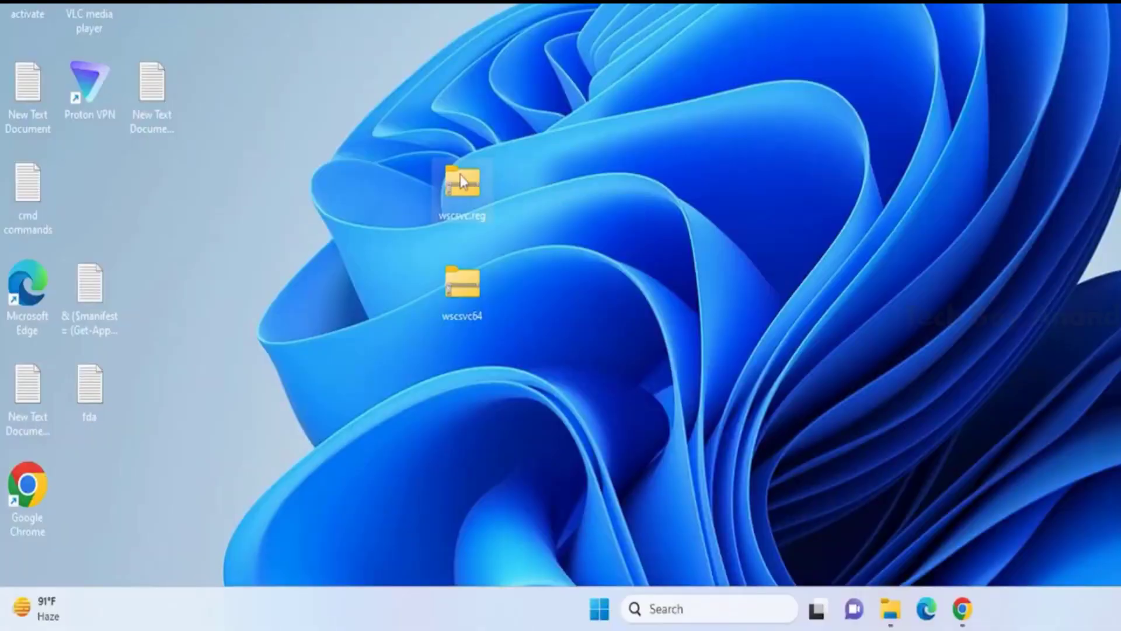
Extract wscsvc.reg into a desktop folder and move that folder to the upper right
right_click(463, 177)
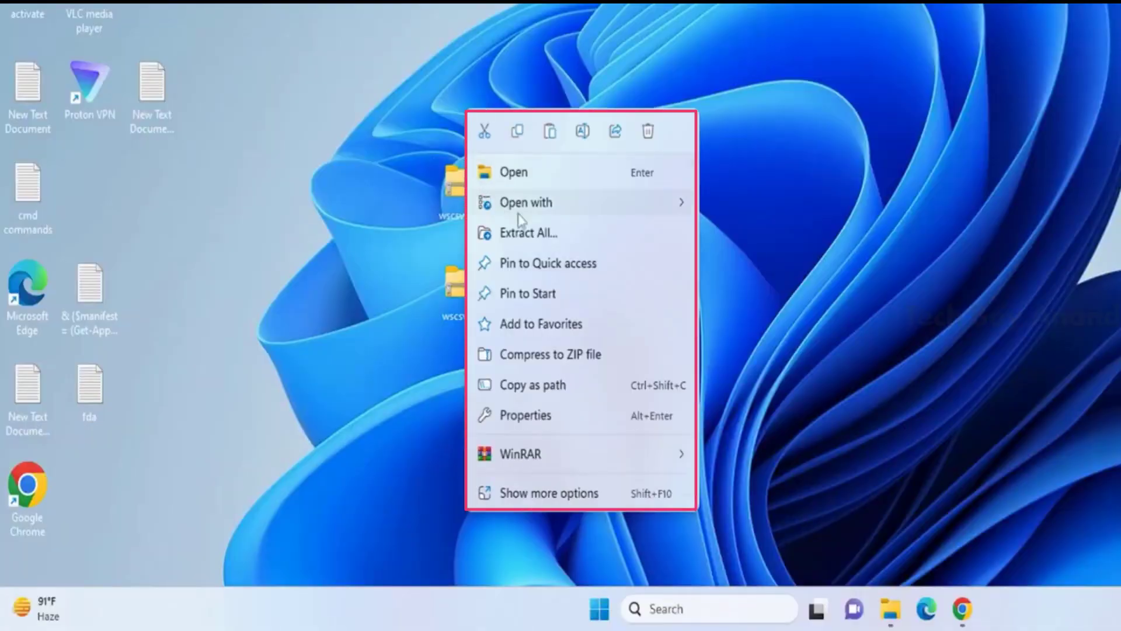
click(529, 233)
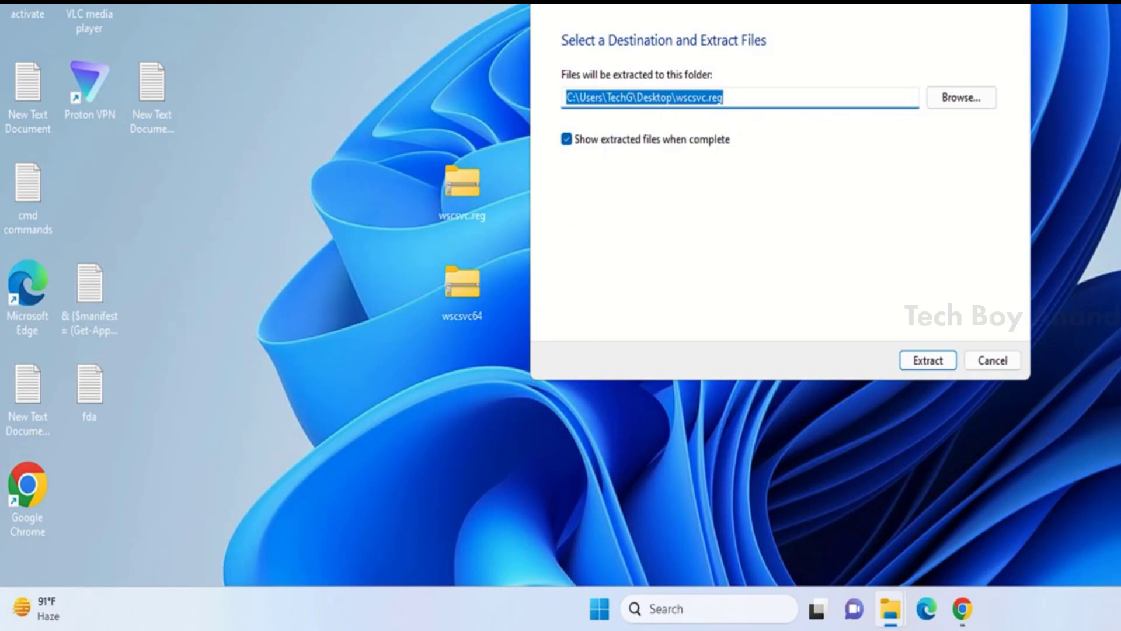
click(932, 362)
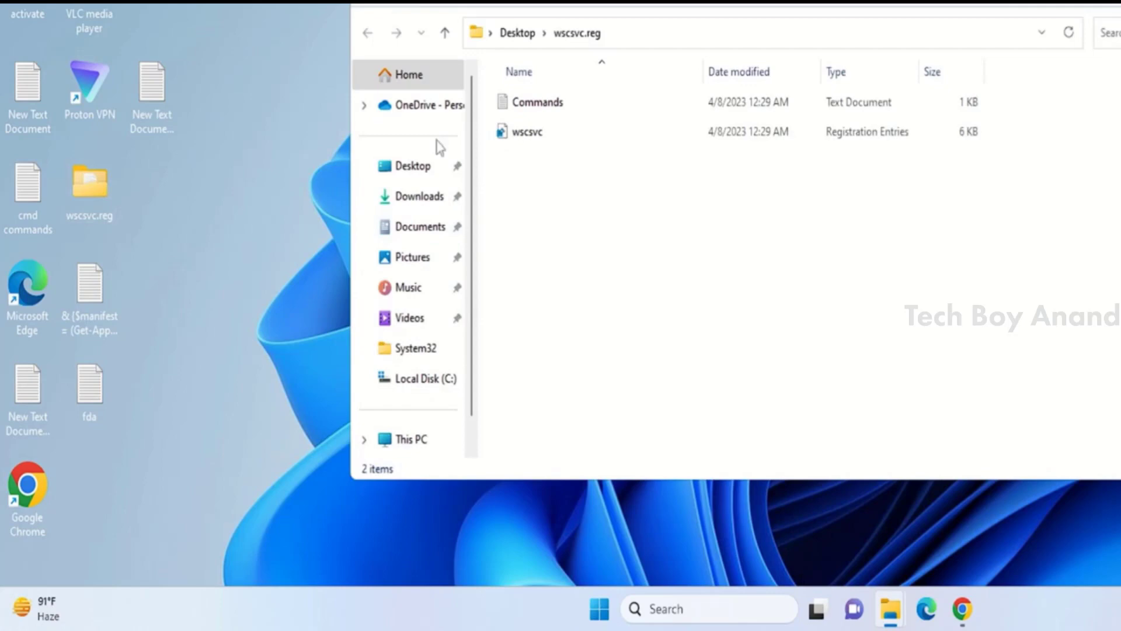
key(super+d)
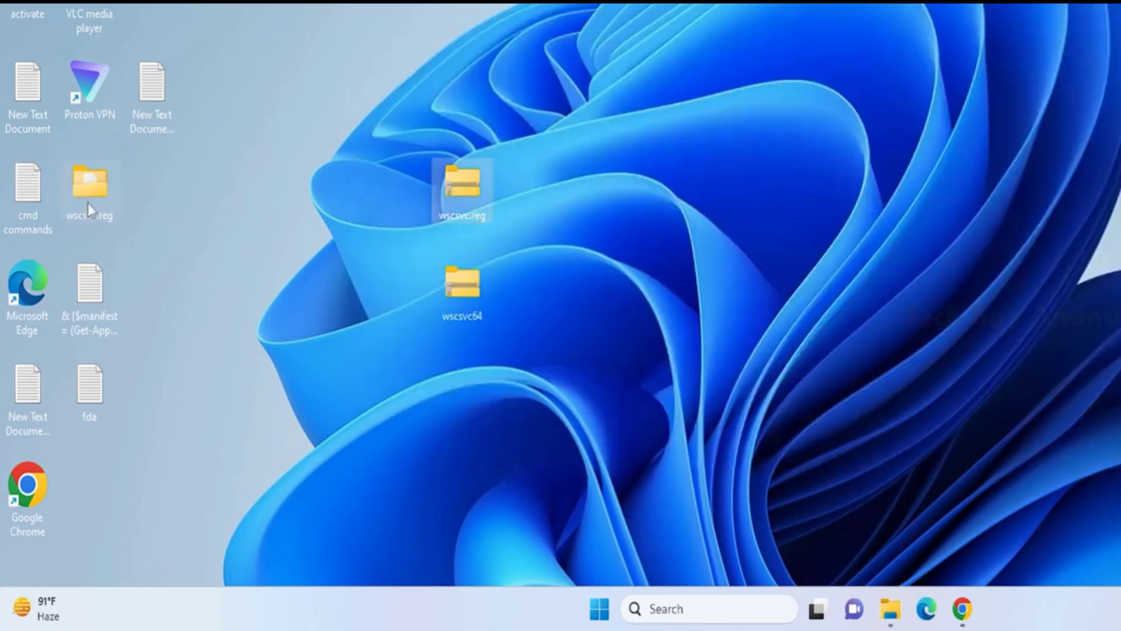
drag(88, 202, 679, 71)
drag(765, 67, 766, 70)
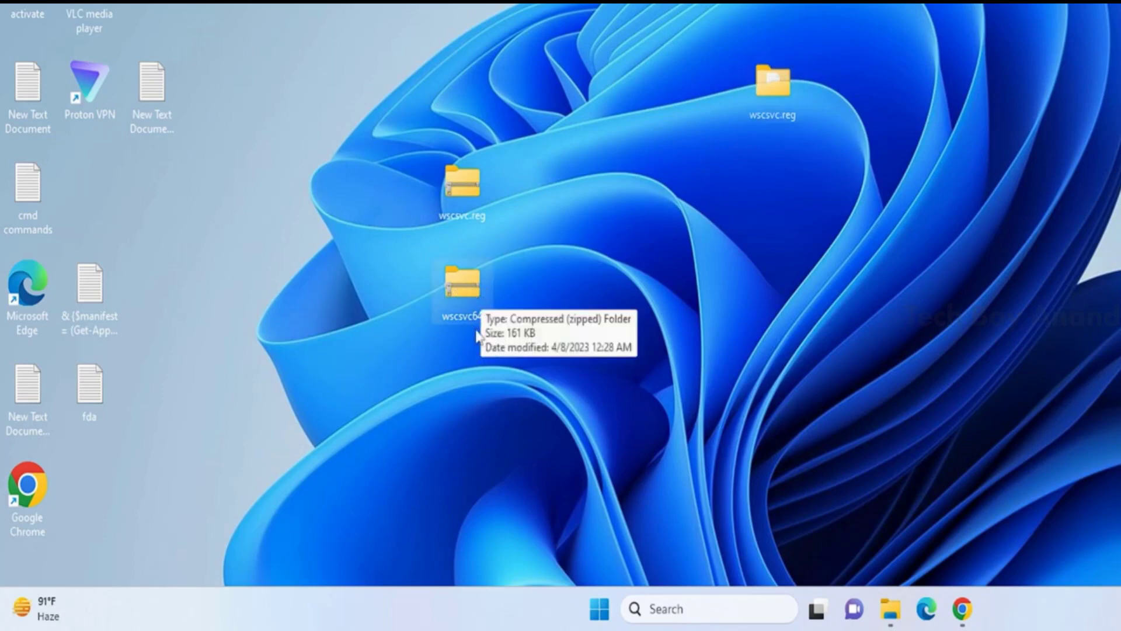
Extract the wscsvc64 zip into its own wscsvc64 folder on the desktop
right_click(472, 287)
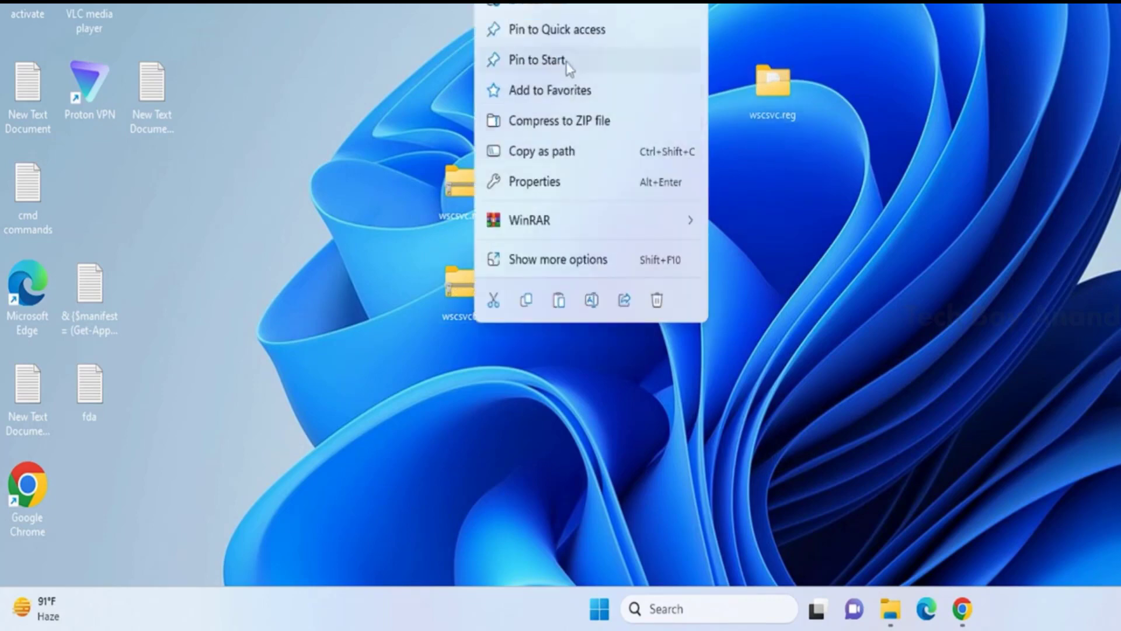
click(565, 7)
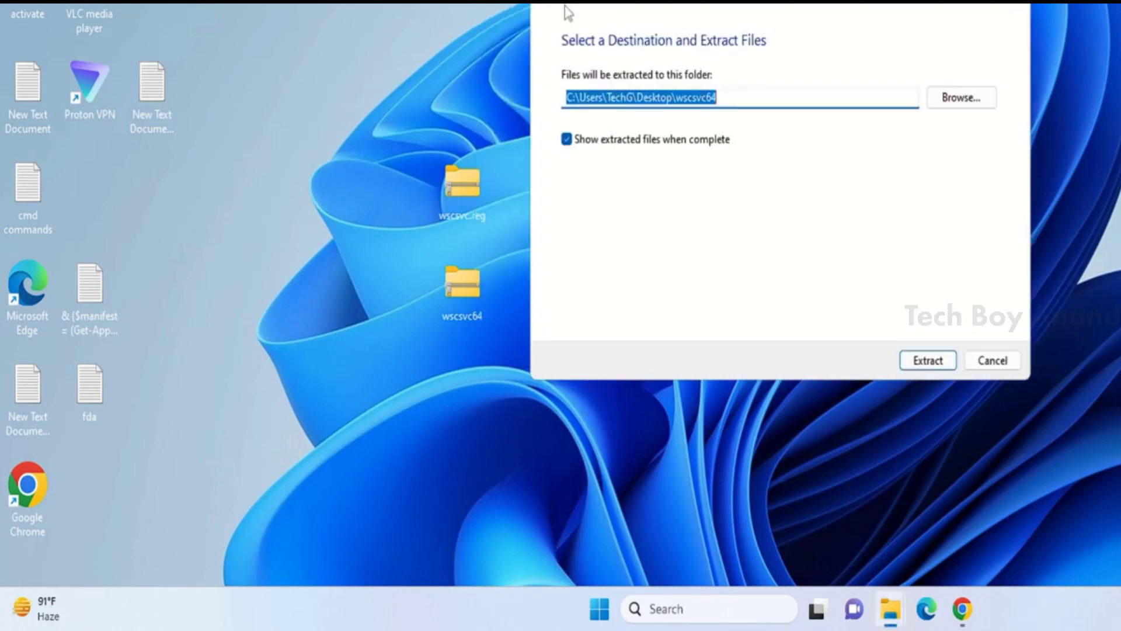
click(927, 361)
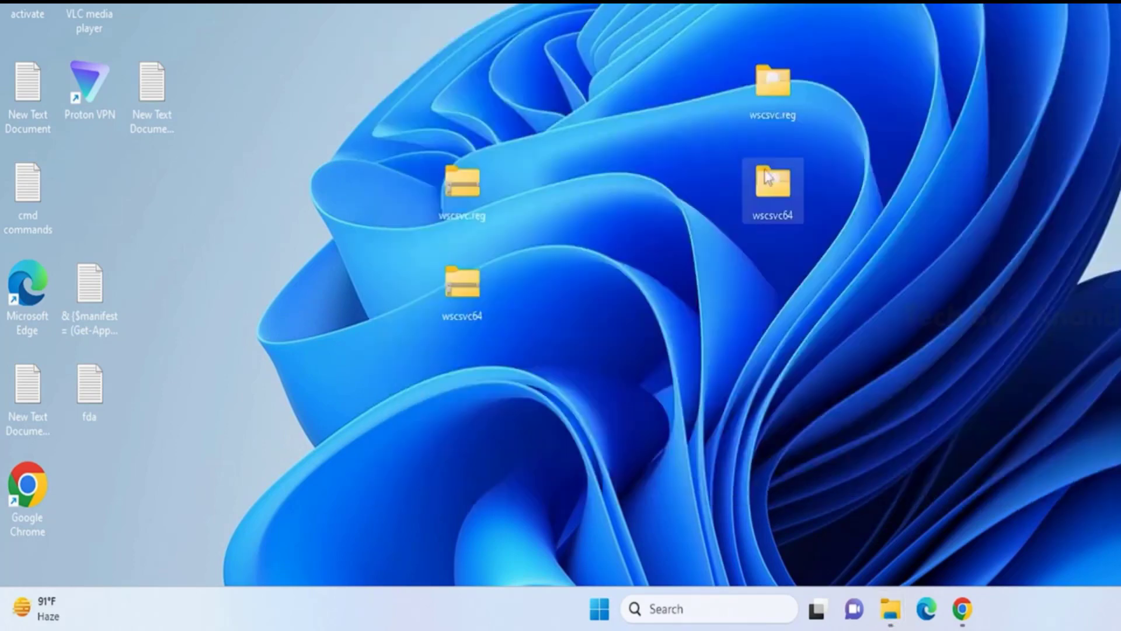
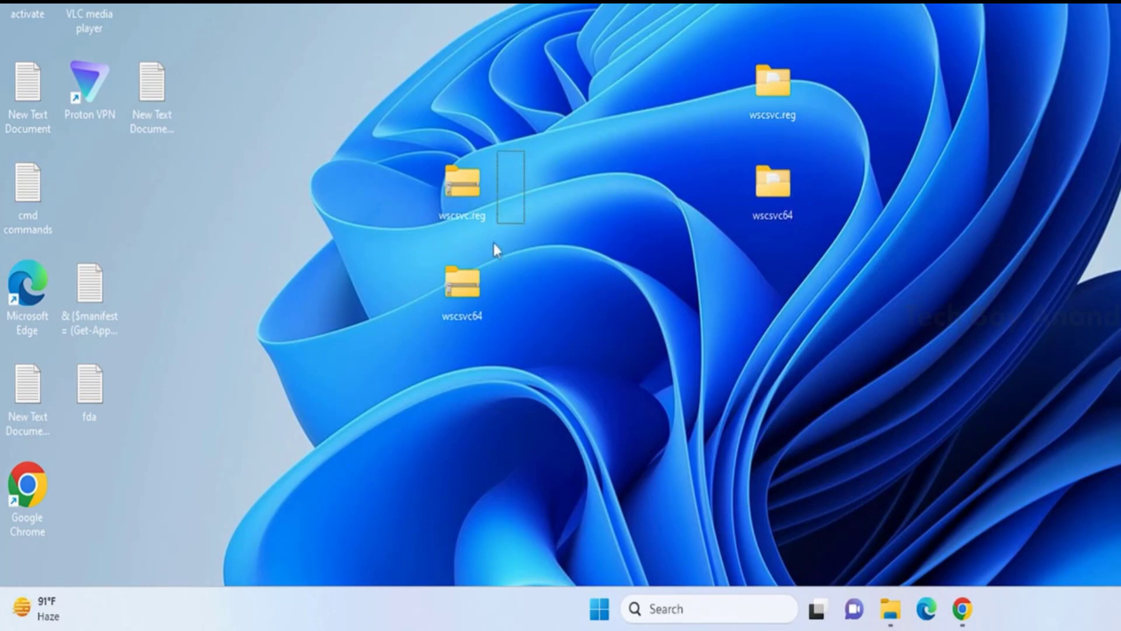
Delete the wscsvc.reg and wscsvc64 zip archives from the desktop
drag(495, 250, 443, 342)
key(Delete)
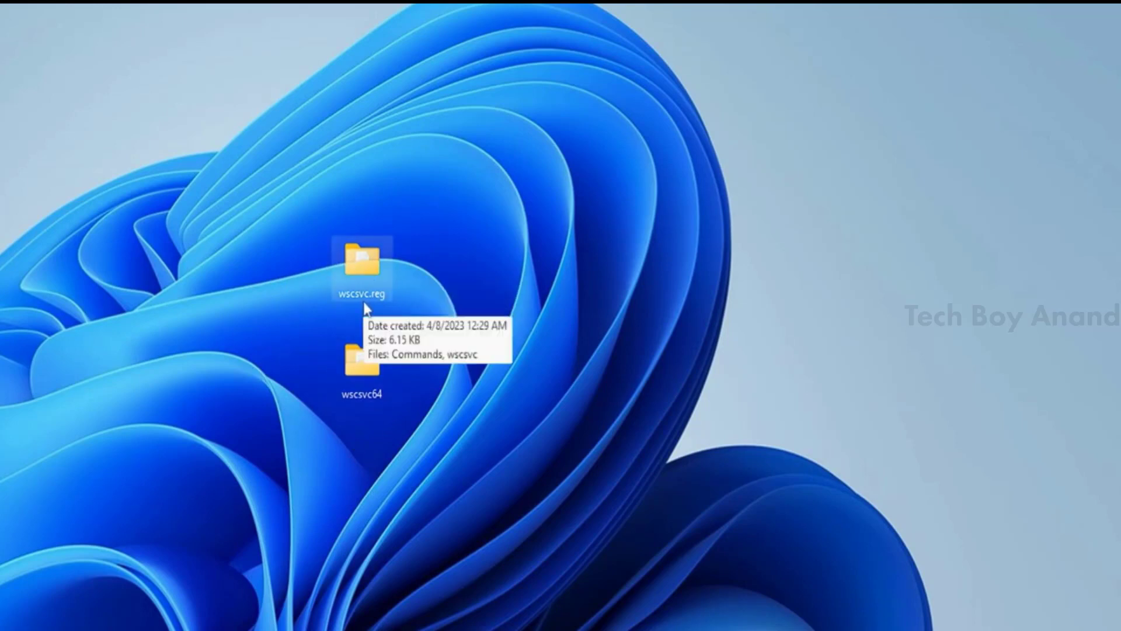
Open the extracted wscsvc.reg folder from the desktop
double_click(370, 264)
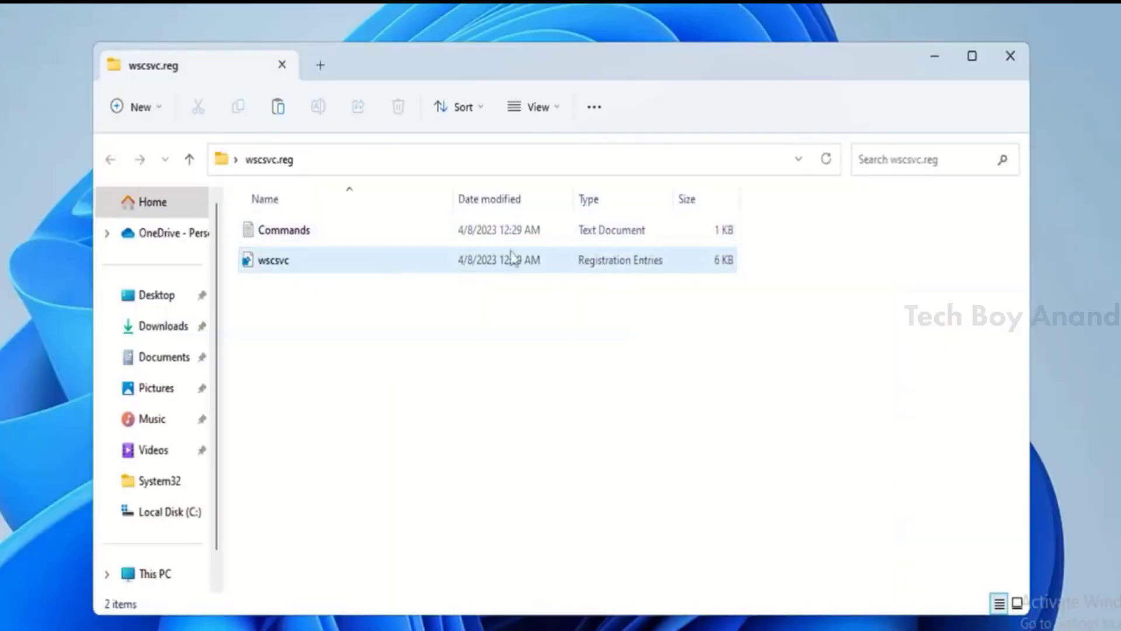
Run wscsvc.reg, approve merging it into the registry, and dismiss the 'Cannot import' error
double_click(298, 266)
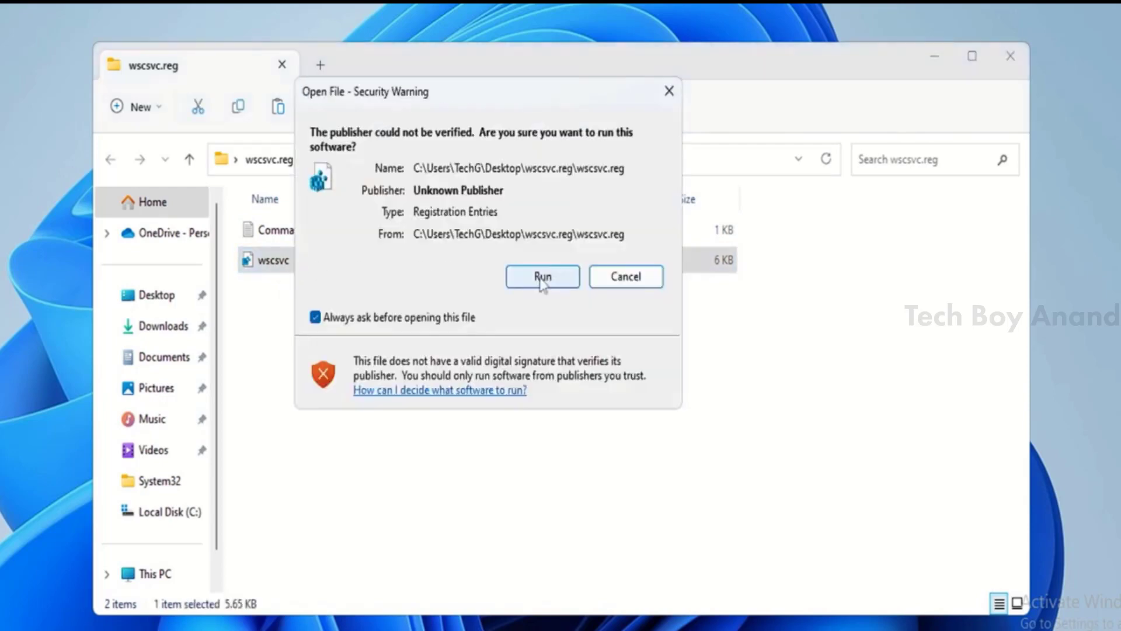
click(542, 280)
click(438, 417)
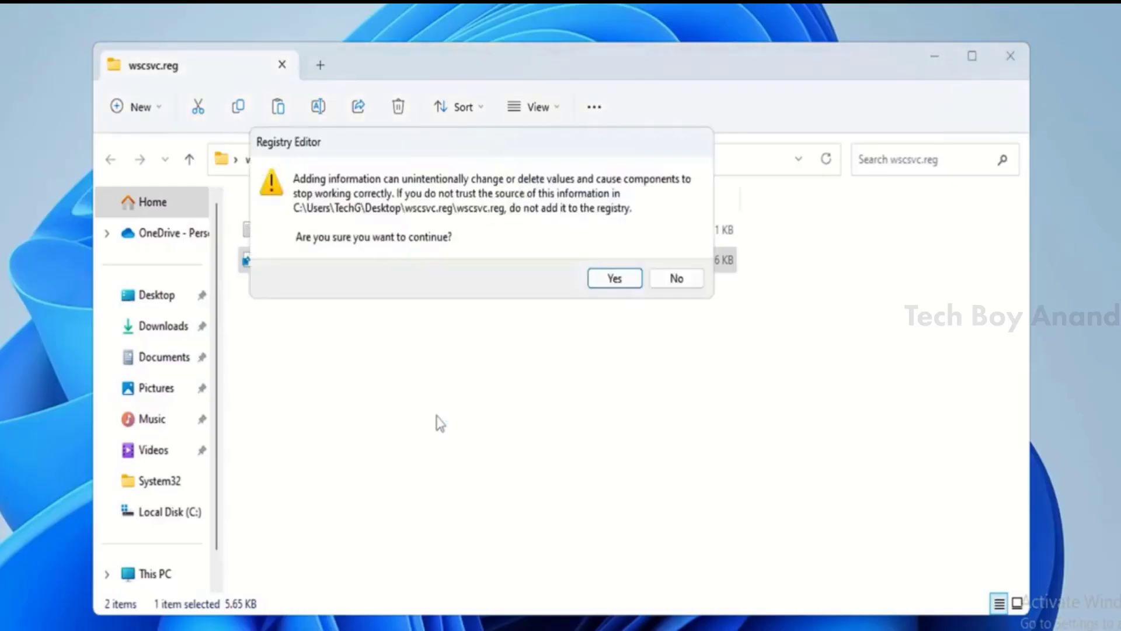
click(614, 279)
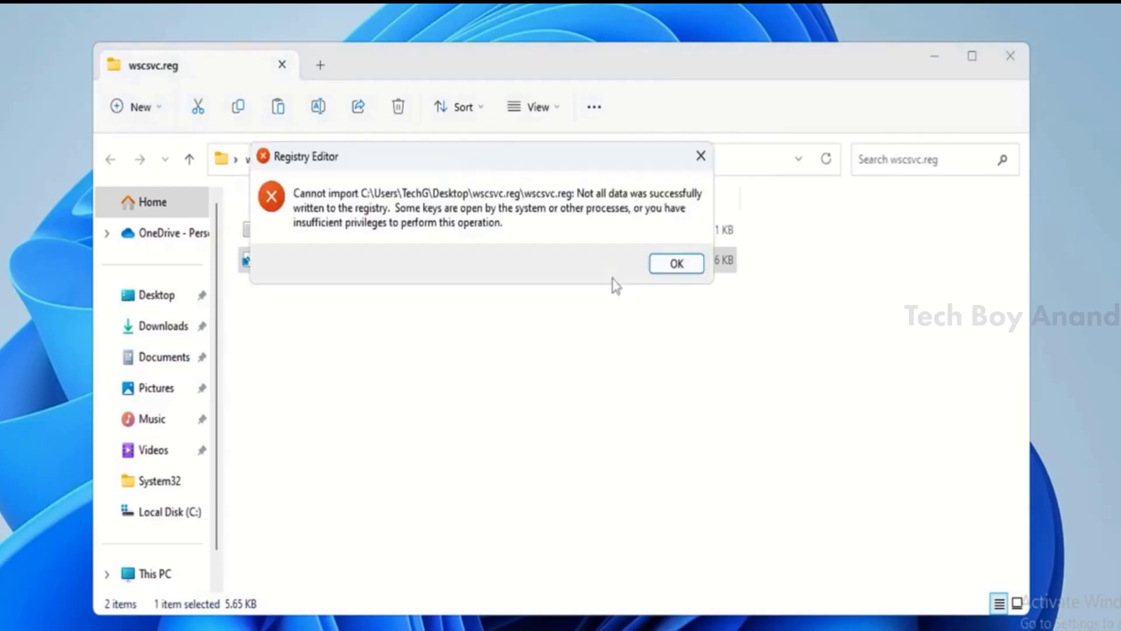
click(672, 264)
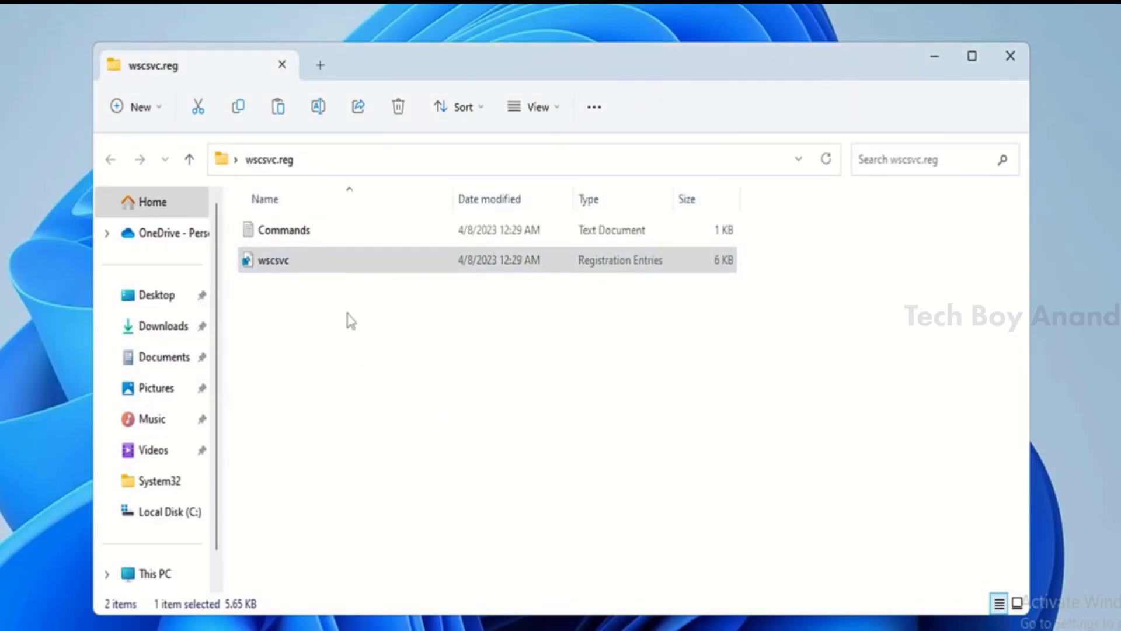
Open the Commands text file in Notepad and centre its window on screen
double_click(302, 235)
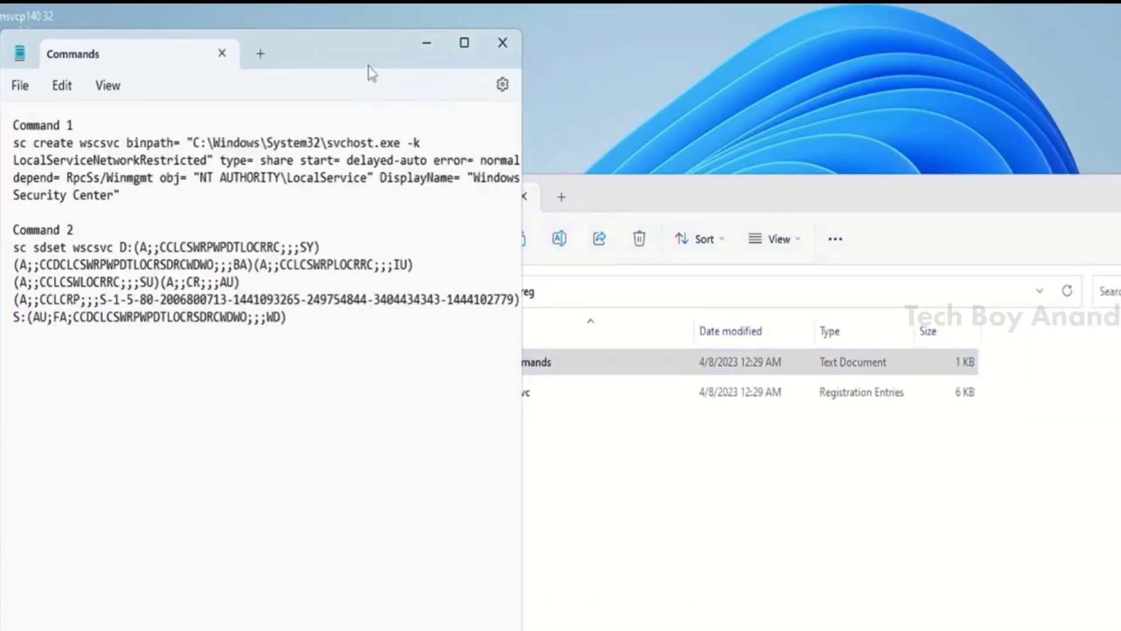
drag(370, 72, 710, 108)
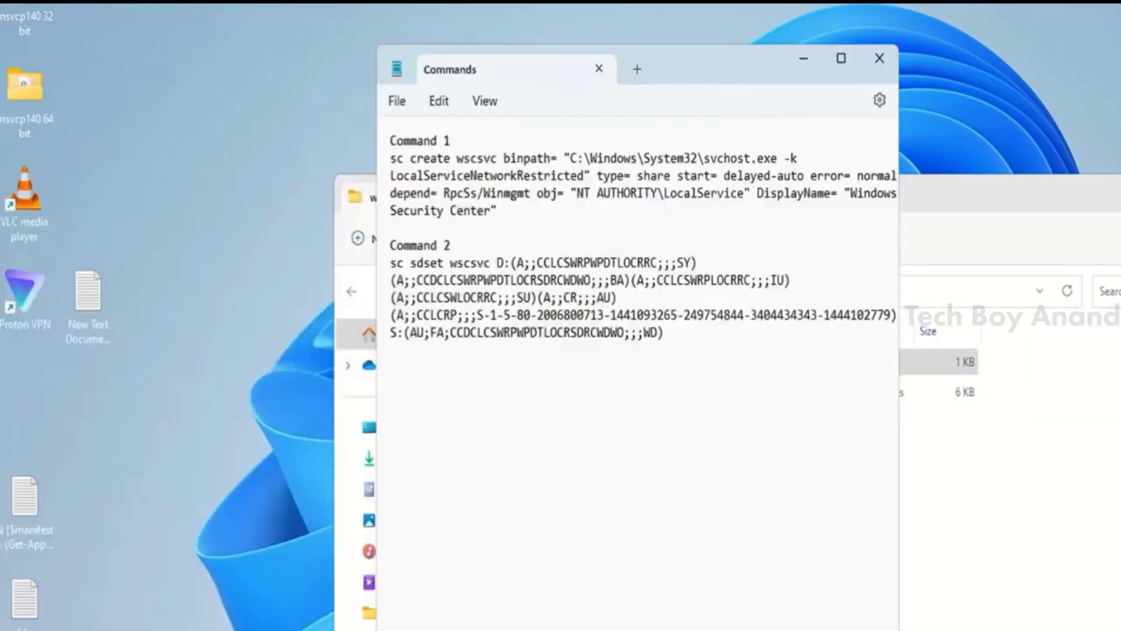
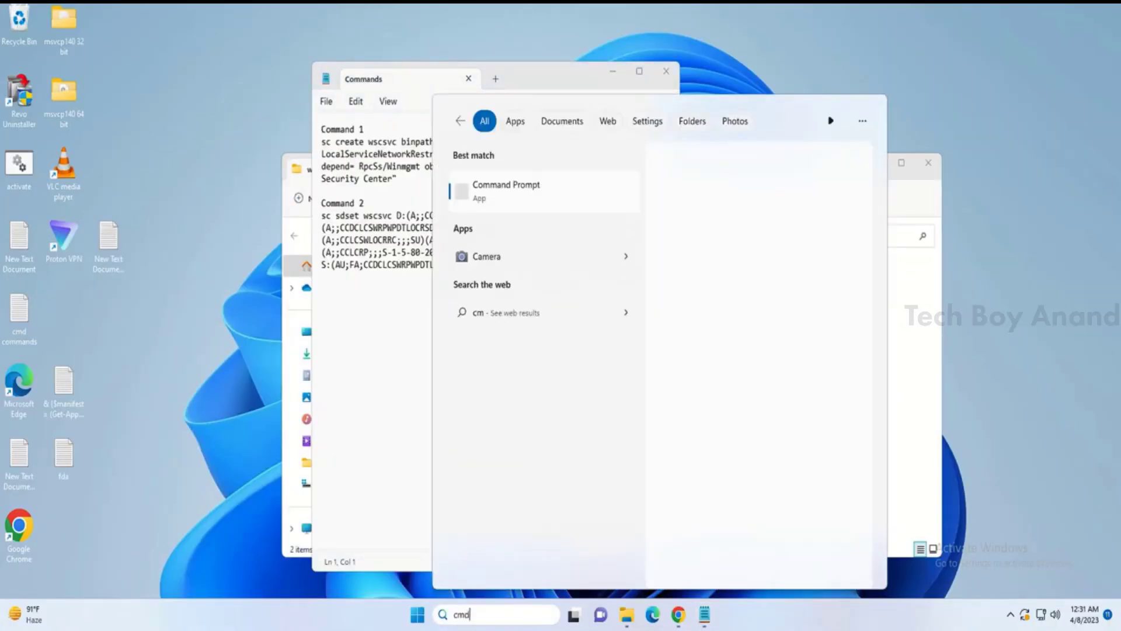
Launch Command Prompt from the cmd search results as administrator, bringing up the UAC prompt
right_click(499, 190)
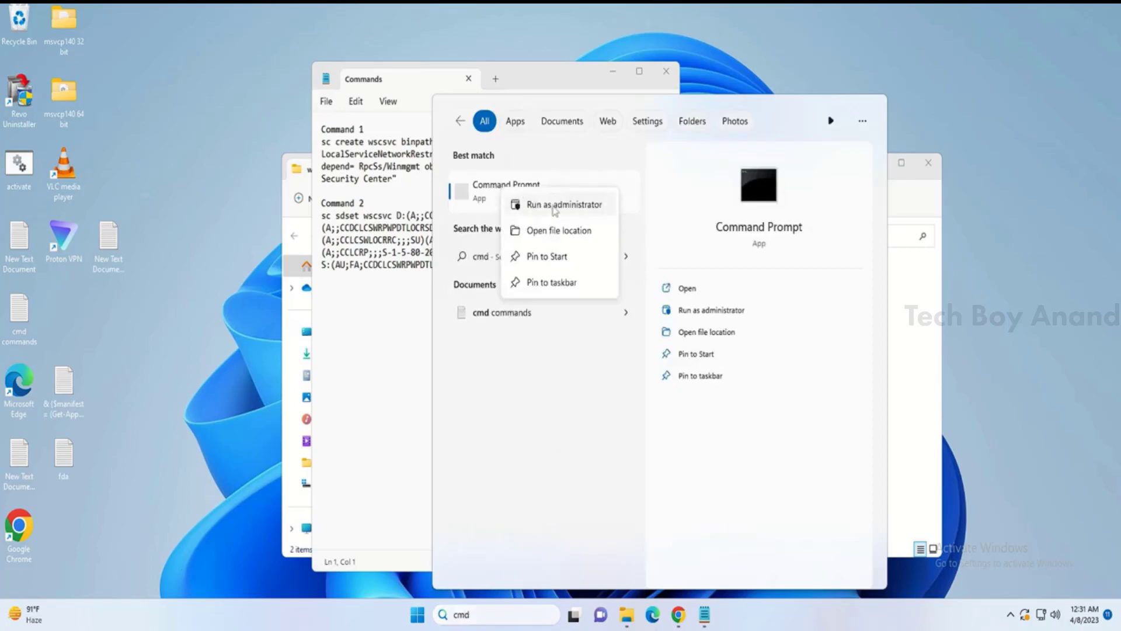
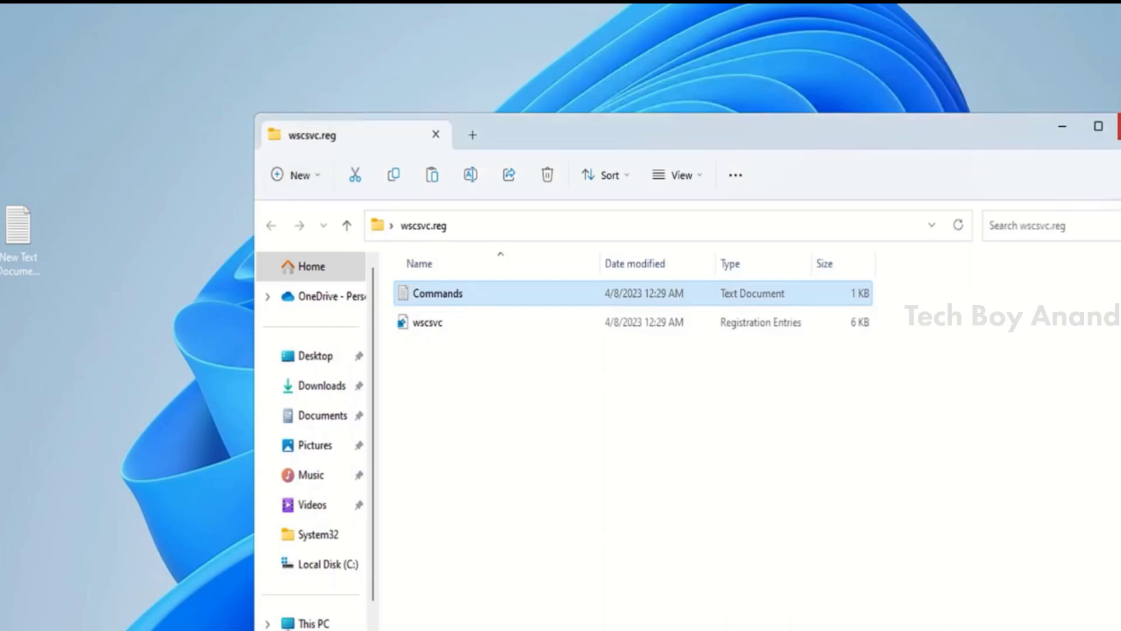
Close the wscsvc.reg File Explorer window to return to the desktop
click(1120, 127)
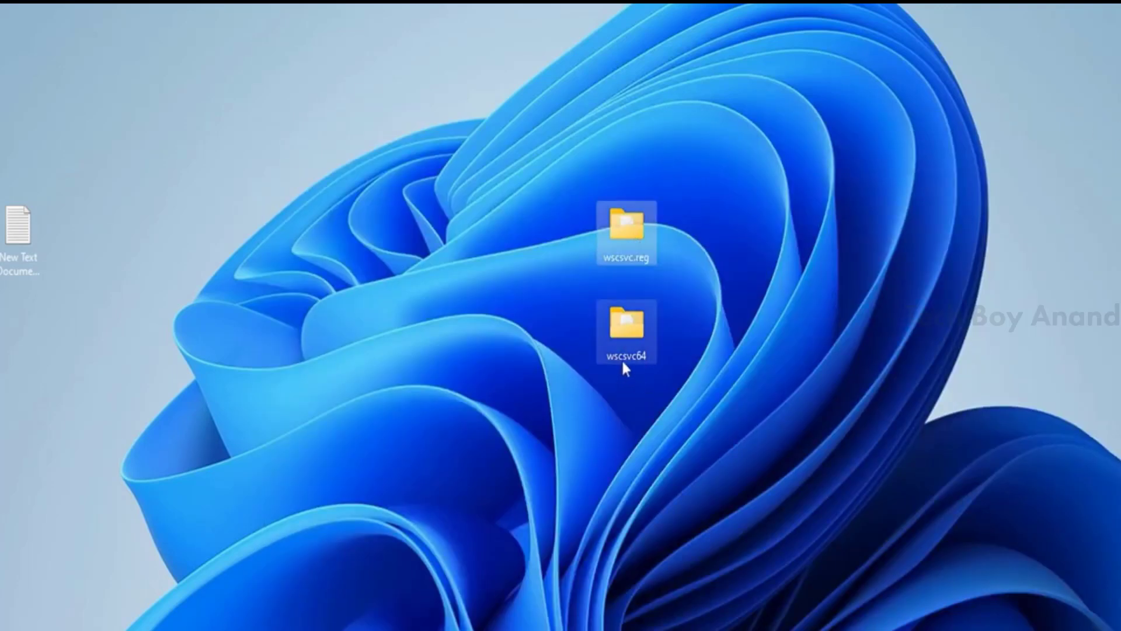
Open the wscsvc64 folder and copy the 315 KB wscsvc.dll file
double_click(638, 331)
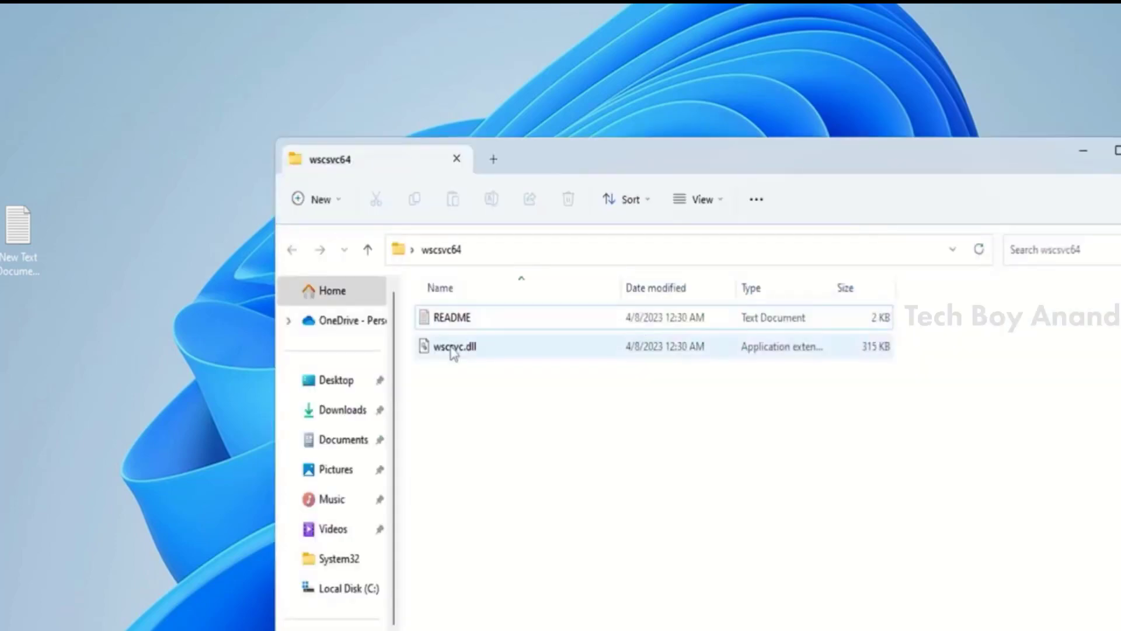
click(454, 350)
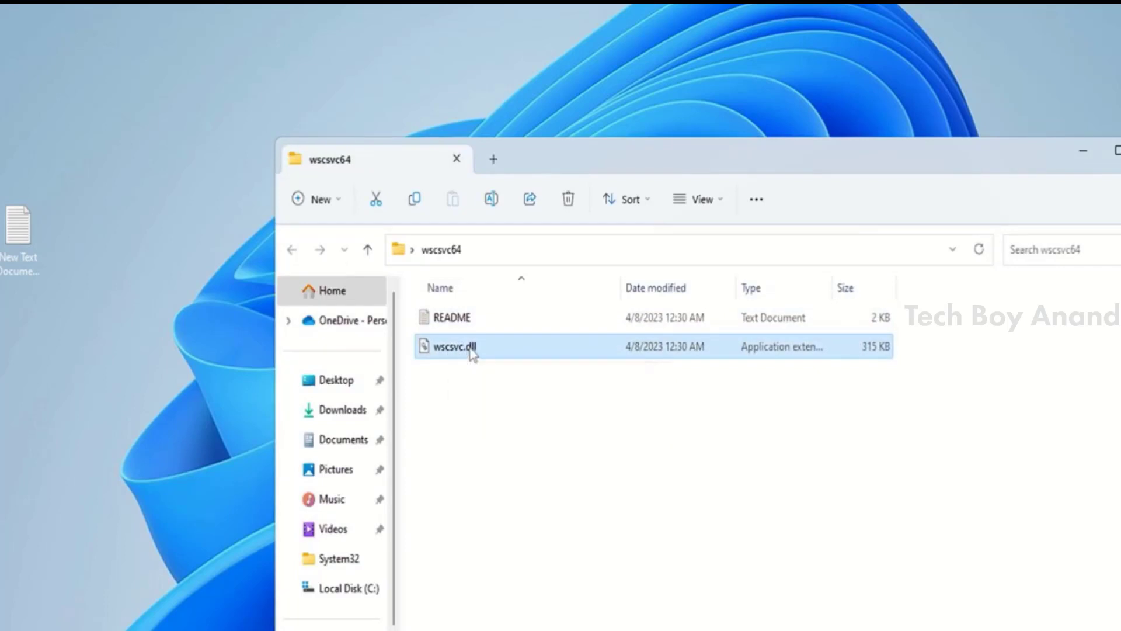
right_click(469, 350)
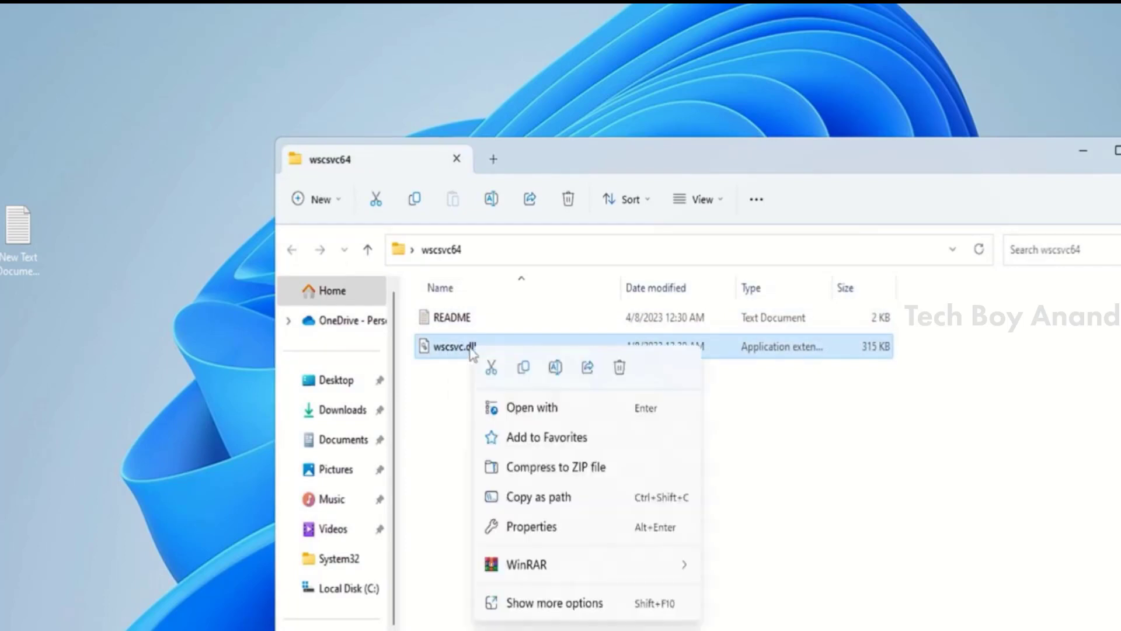
click(519, 371)
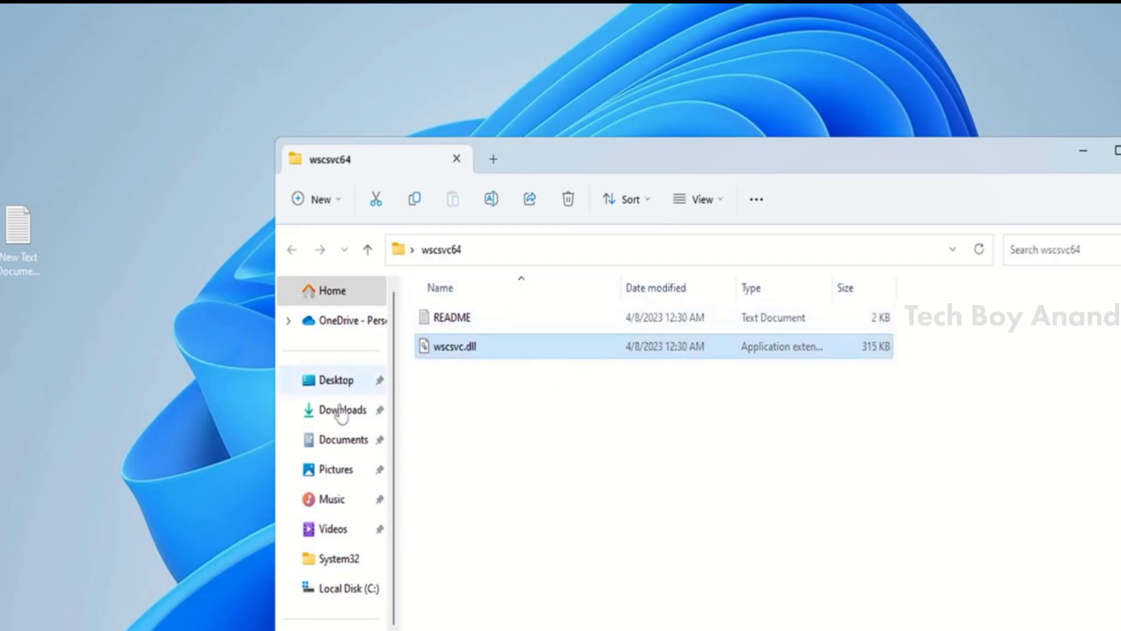
Go from Local Disk (C:) through Windows into the SysWOW64 folder
click(355, 592)
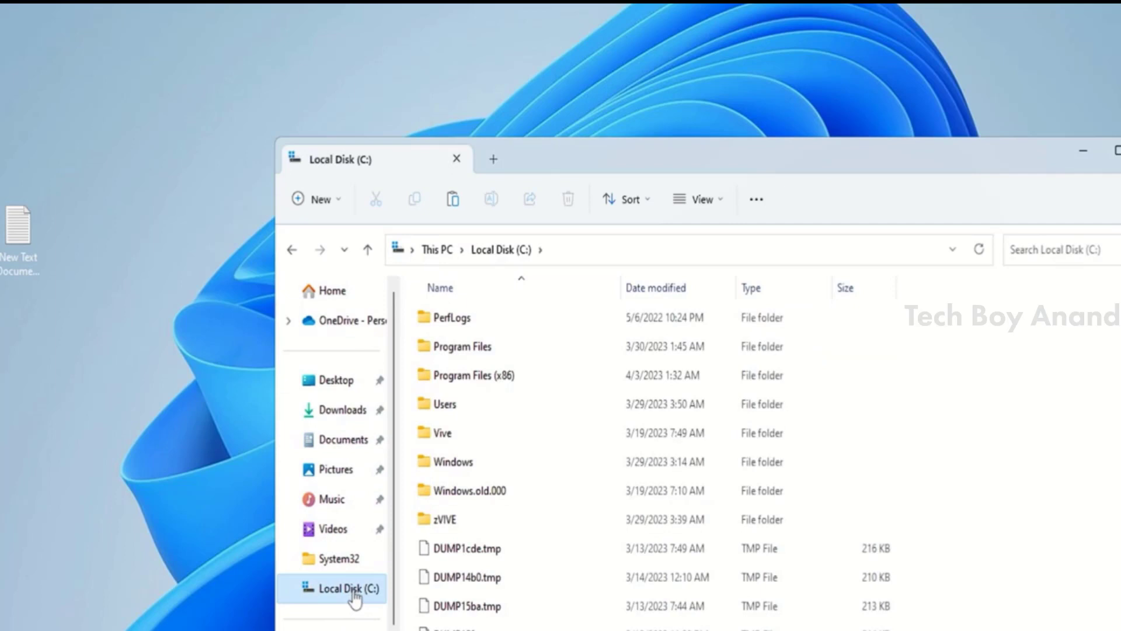
double_click(471, 467)
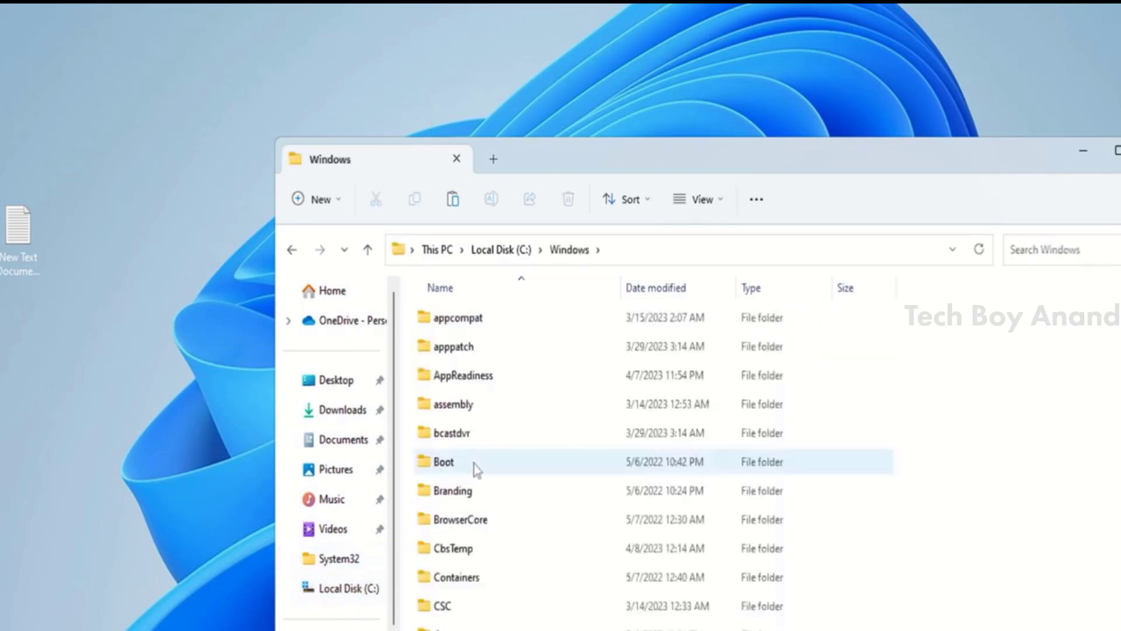
scroll(472, 464, down, 6)
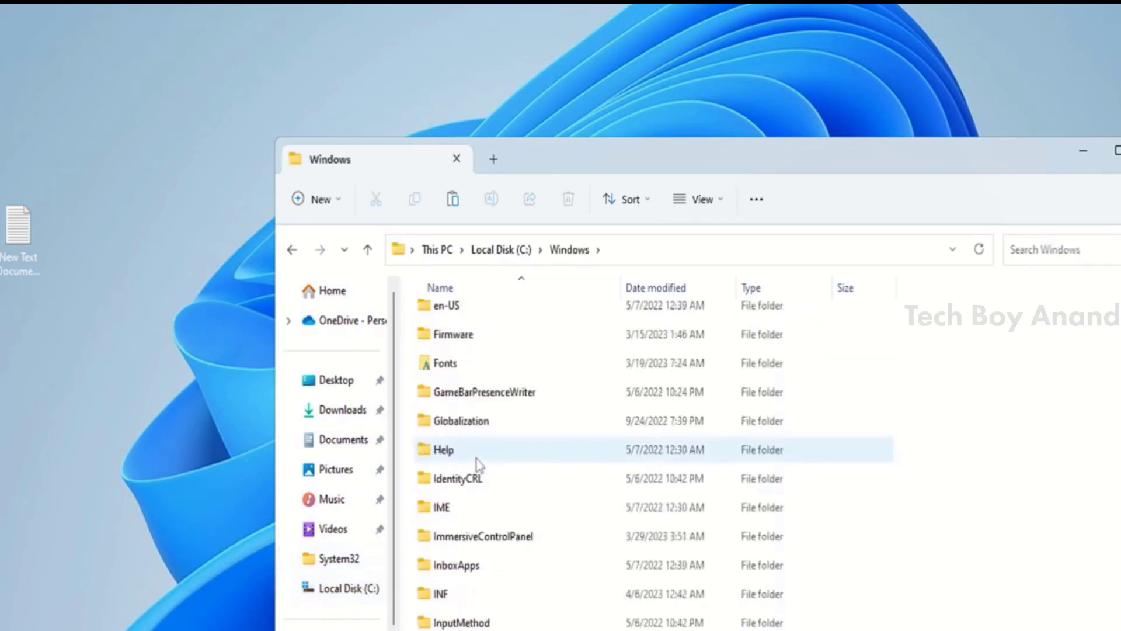
scroll(478, 461, down, 15)
click(466, 515)
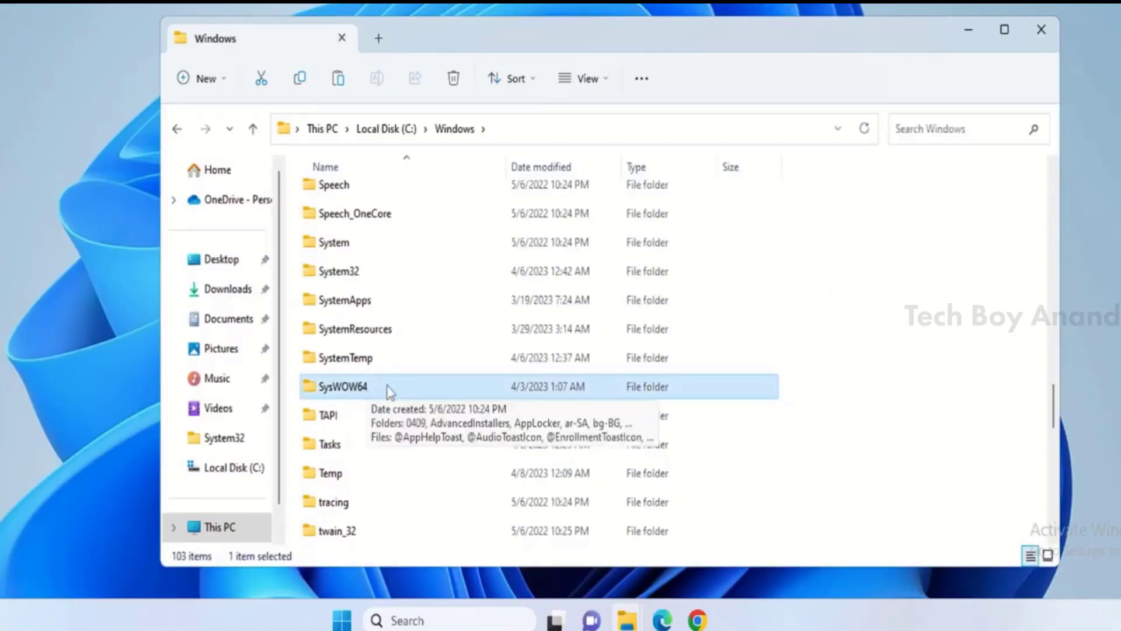
double_click(388, 386)
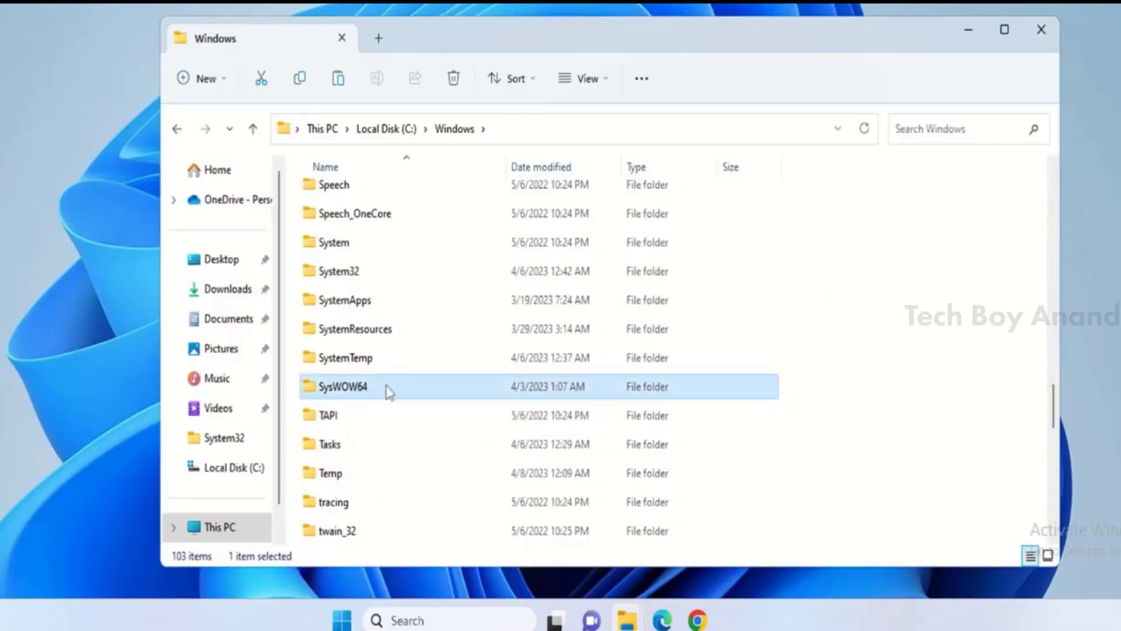
Paste wscsvc.dll into SysWOW64, granting administrator permission, then close Explorer
right_click(823, 278)
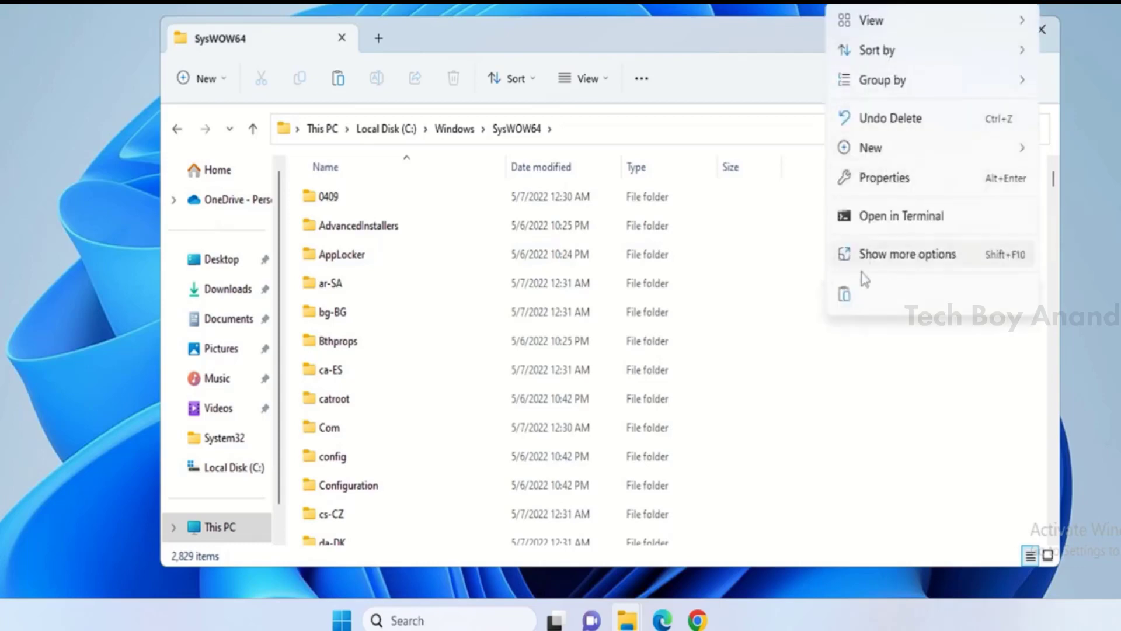
click(845, 298)
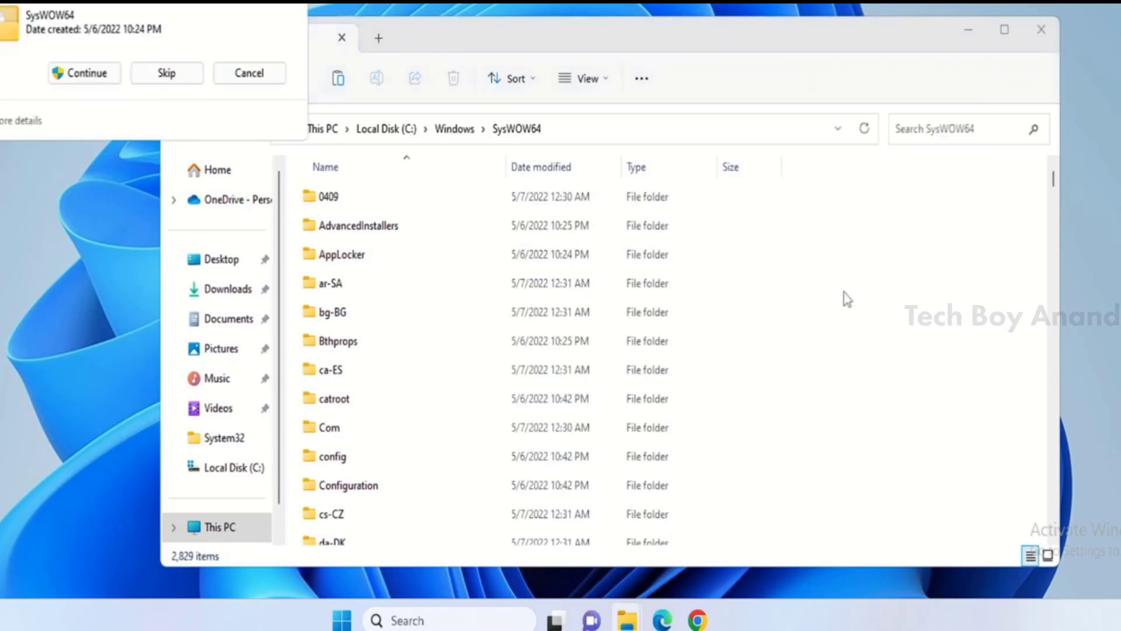
click(96, 75)
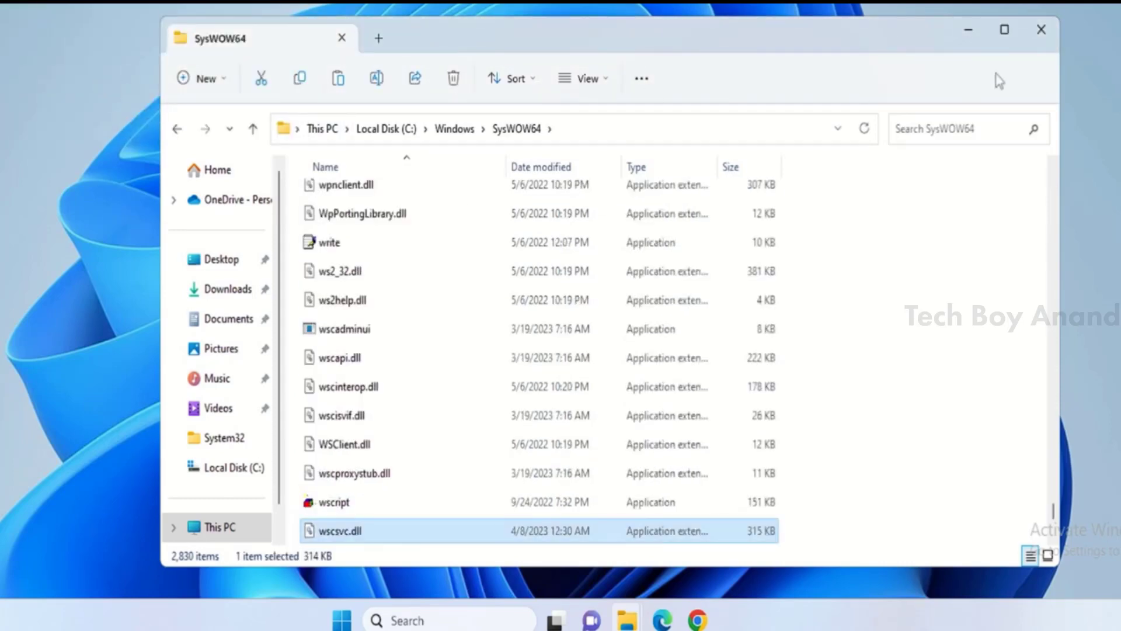
click(1040, 31)
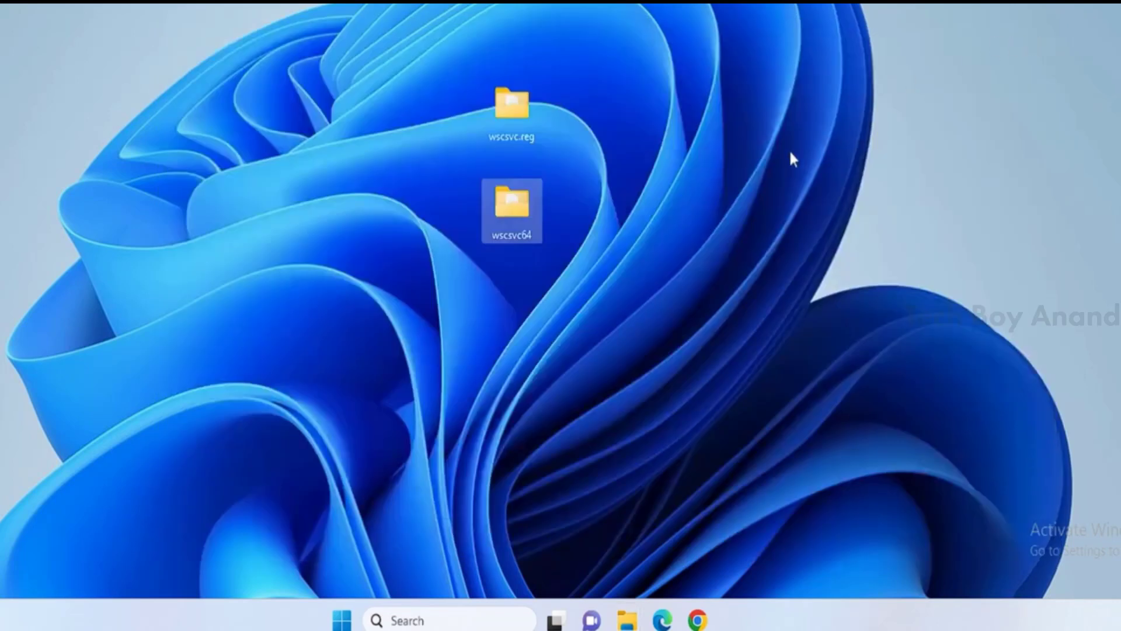
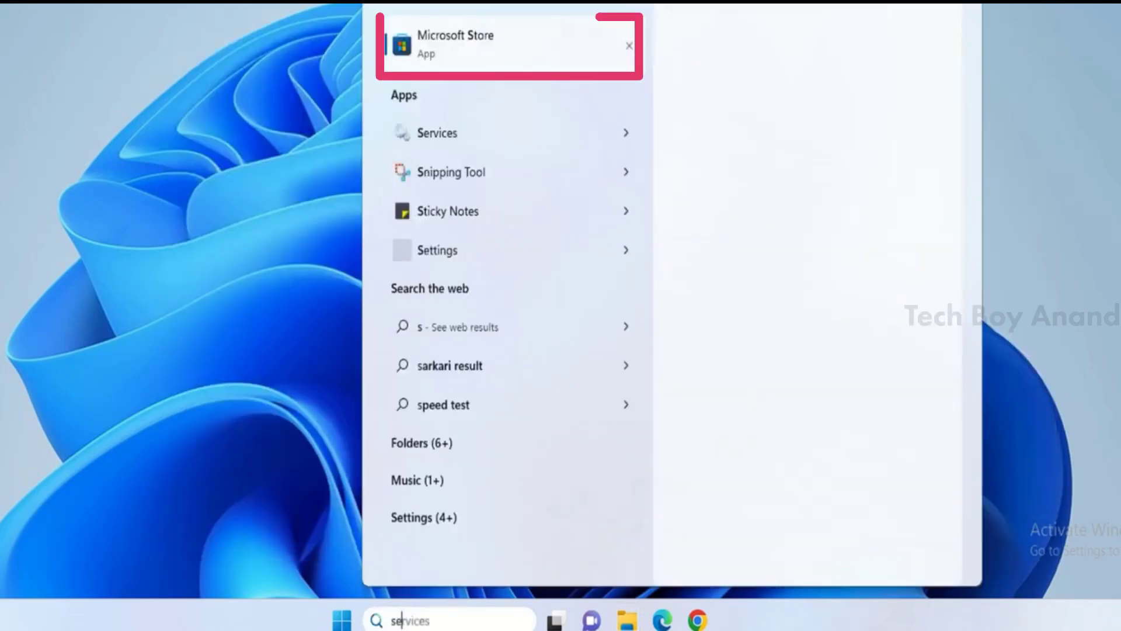
Search for "services" in Windows Search to launch the Services console
text(rvices)
key(Return)
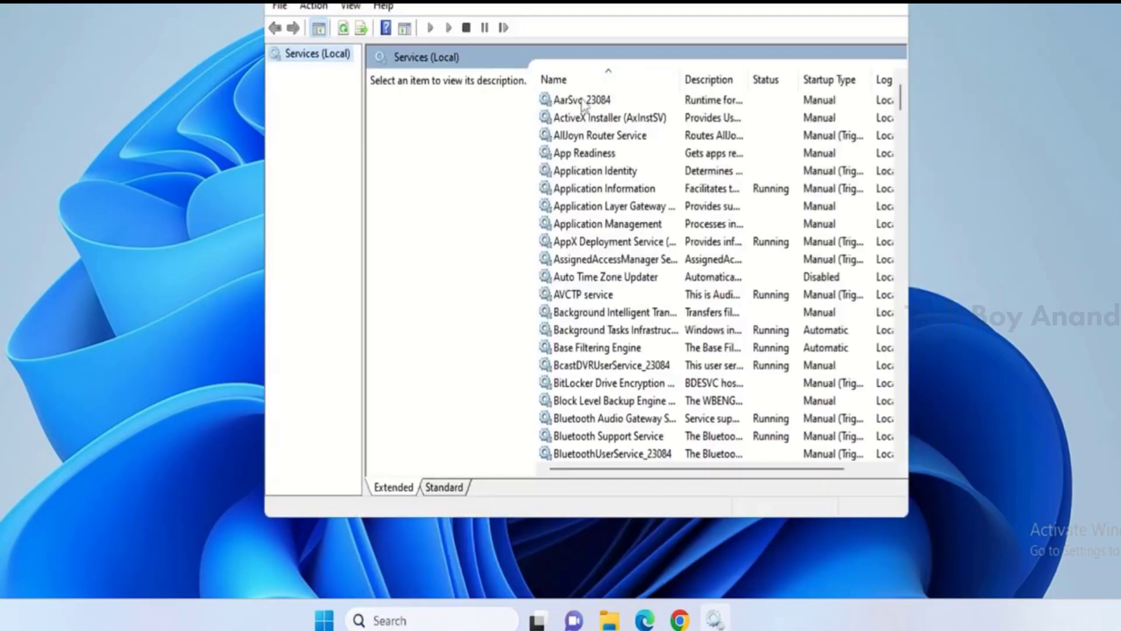
Jump to the W entries and select Windows Security Service, shown Running with Manual startup
click(610, 245)
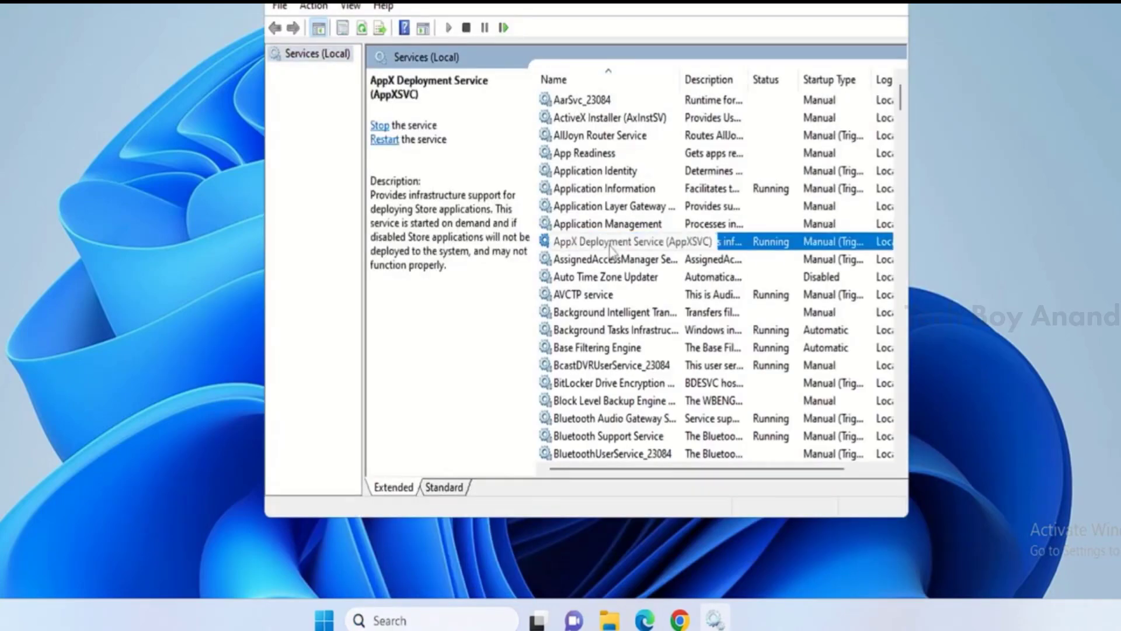
key(w)
key(w)
scroll(613, 249, down, 8)
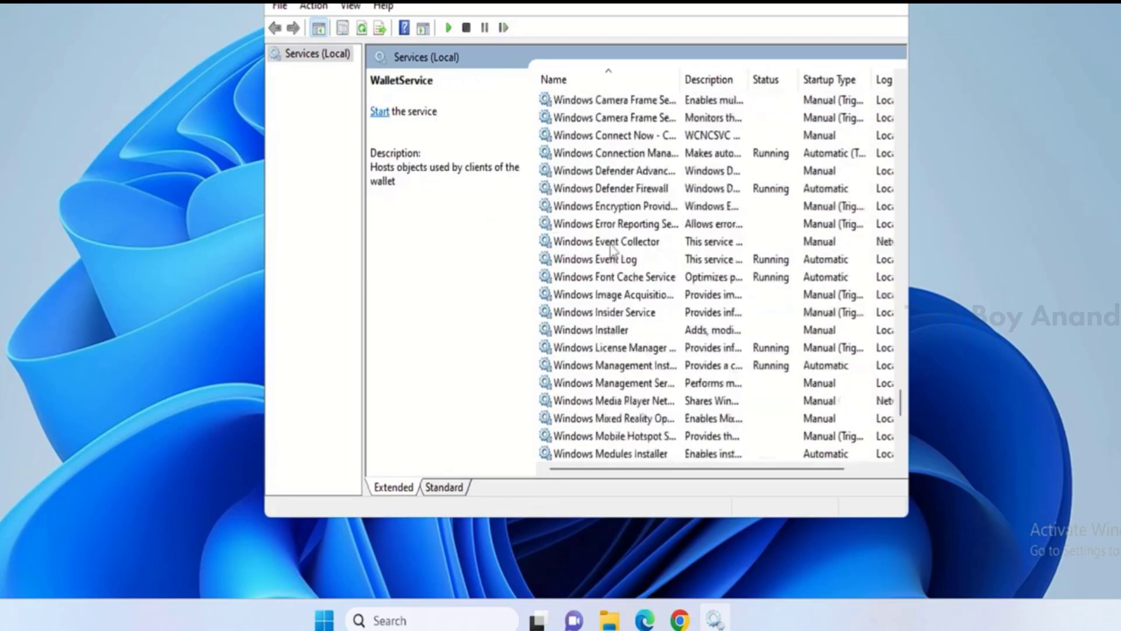
scroll(613, 250, down, 2)
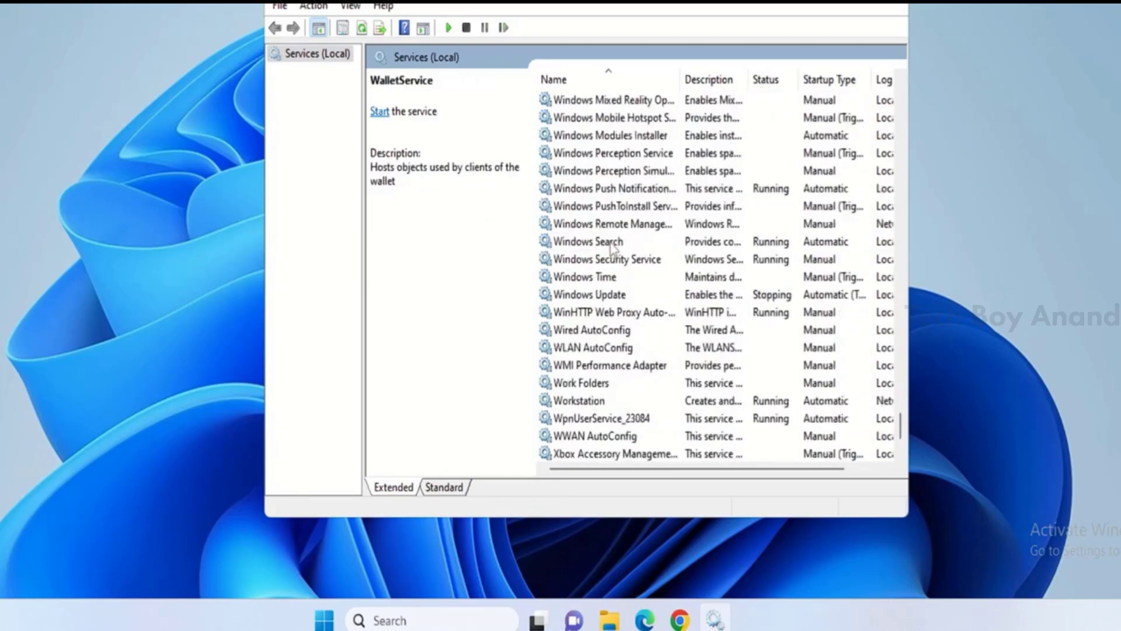
scroll(613, 245, down, 1)
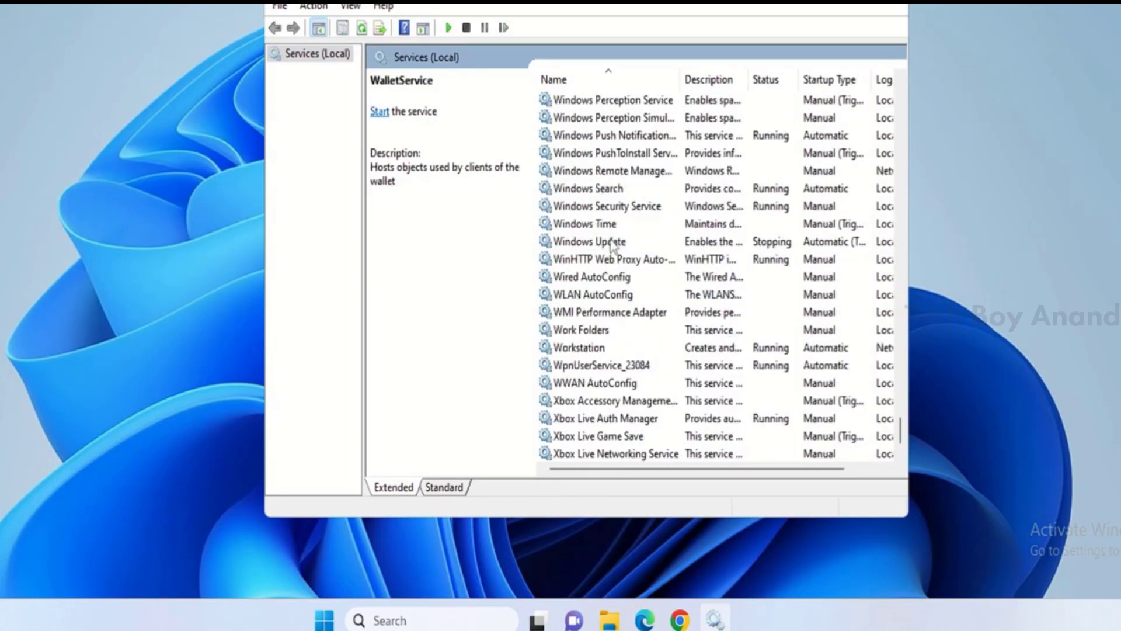
click(623, 211)
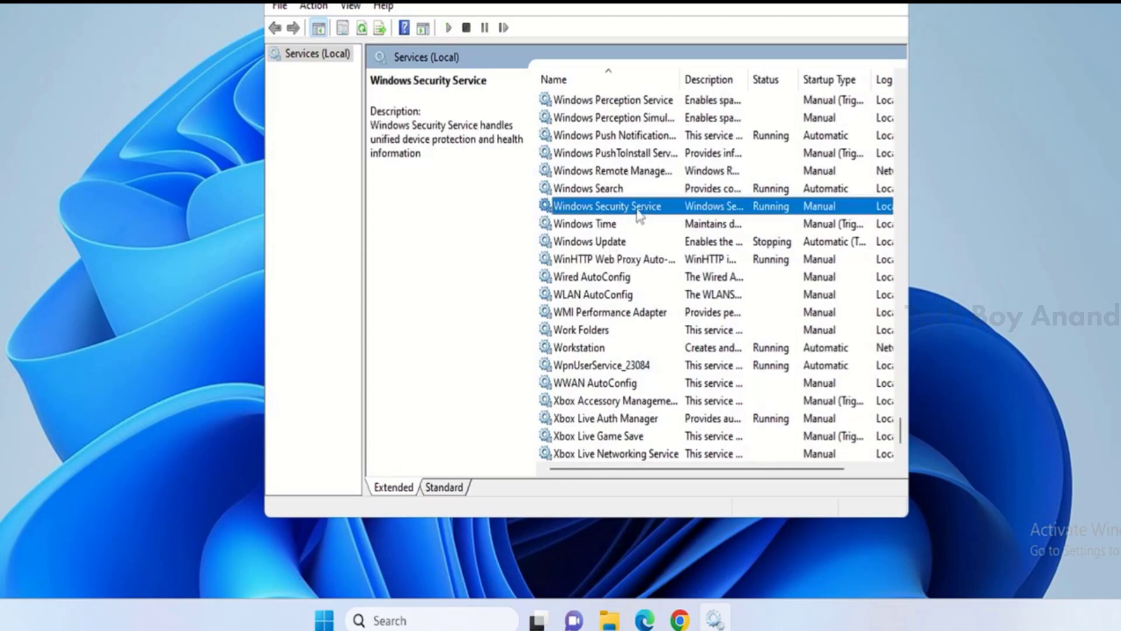
double_click(640, 210)
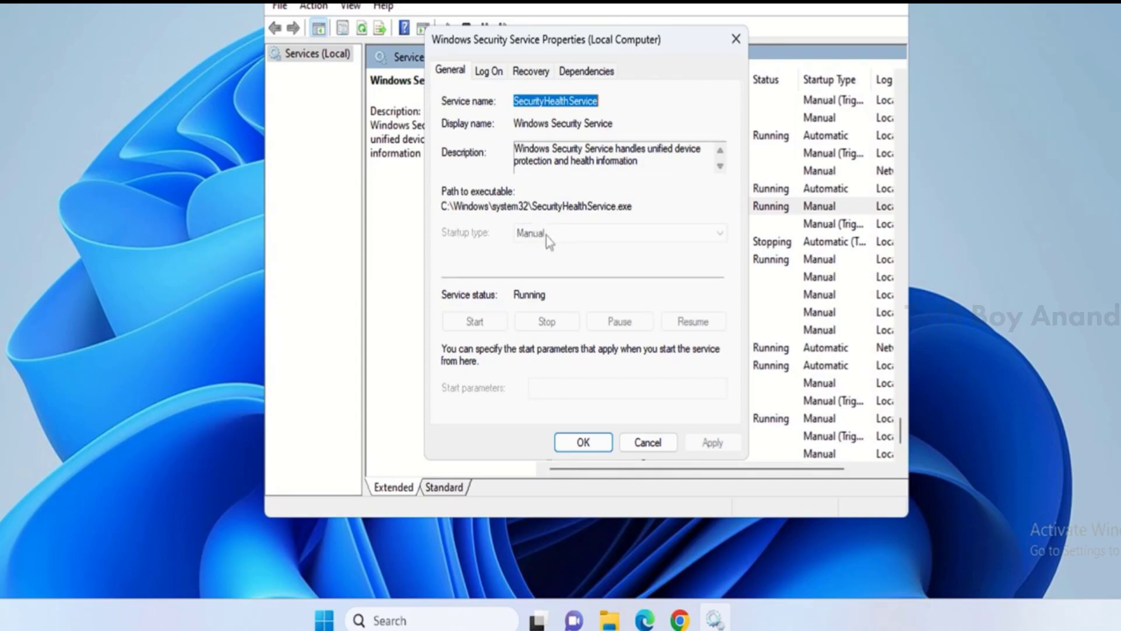
click(583, 443)
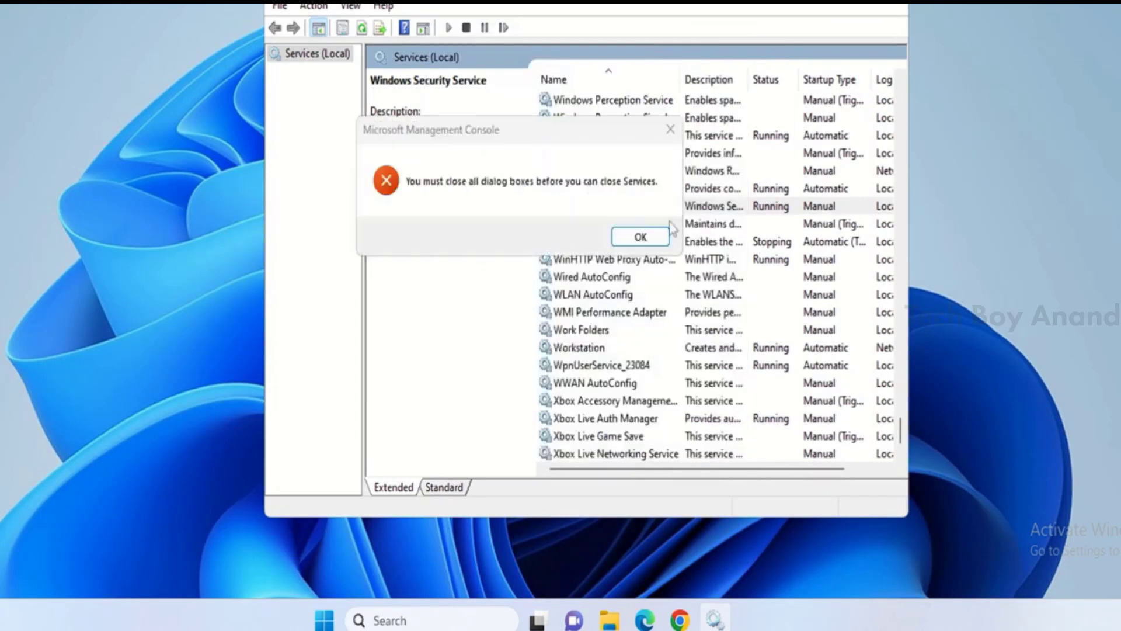
Dismiss the MMC close-all-dialogs error and close the Services console
click(660, 234)
key(alt+F4)
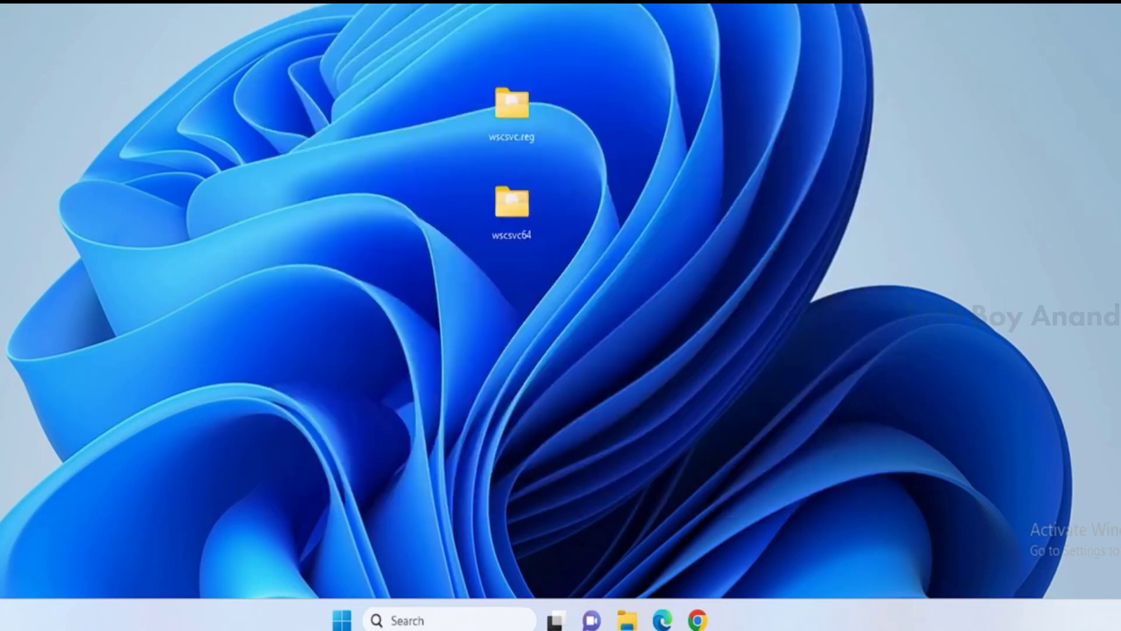